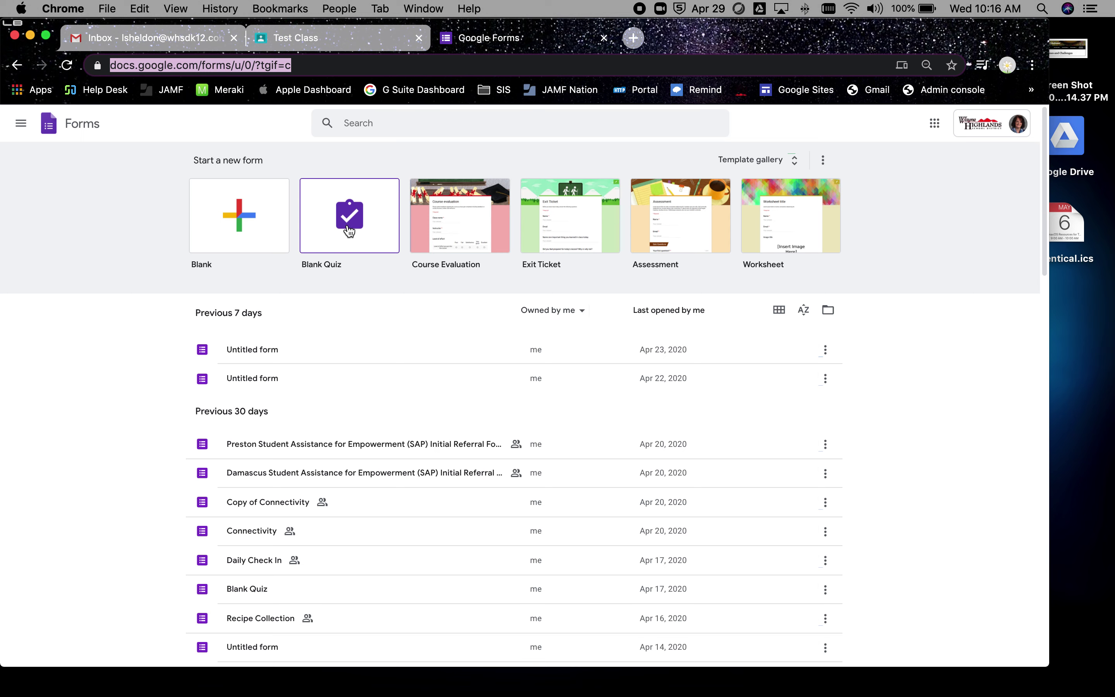
# Start a new blank Google Form from the Blank tile
pyautogui.click(238, 218)
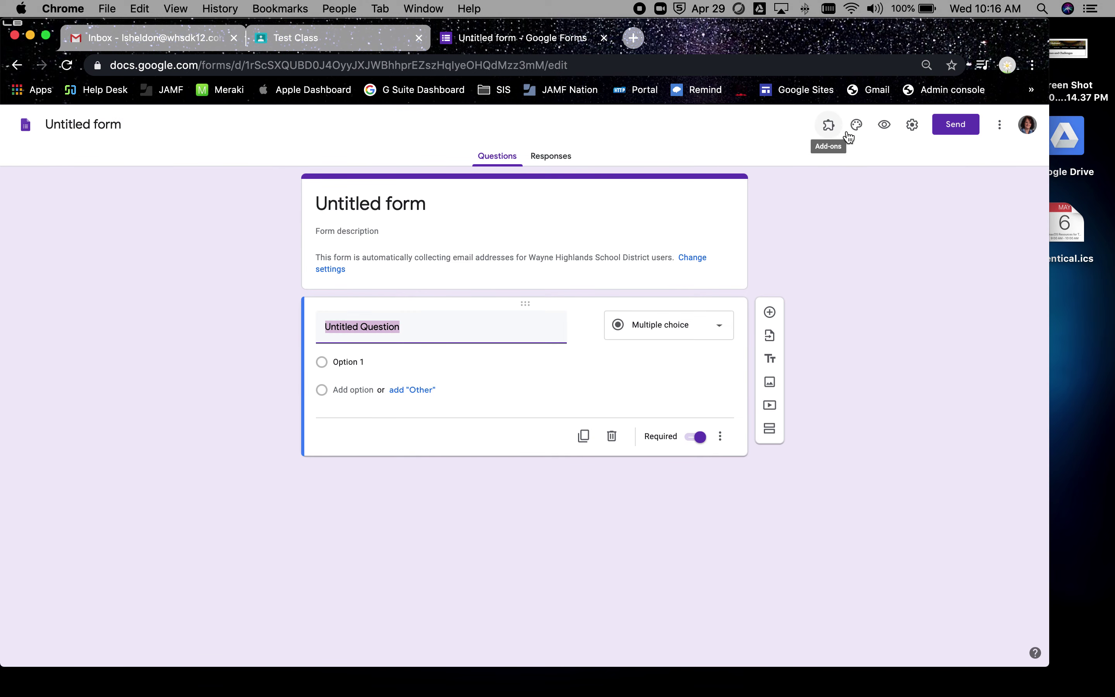
# In form settings, disable response receipts and the district-only restriction, limit to 1 response, and show Presentation
pyautogui.click(911, 125)
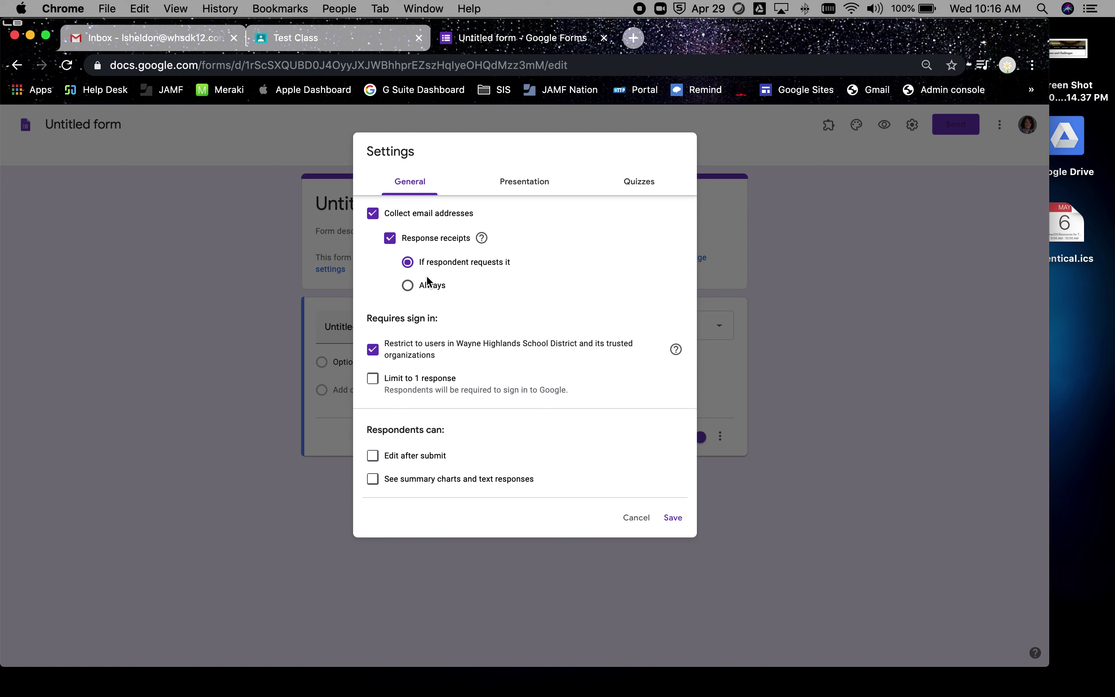
pyautogui.click(389, 237)
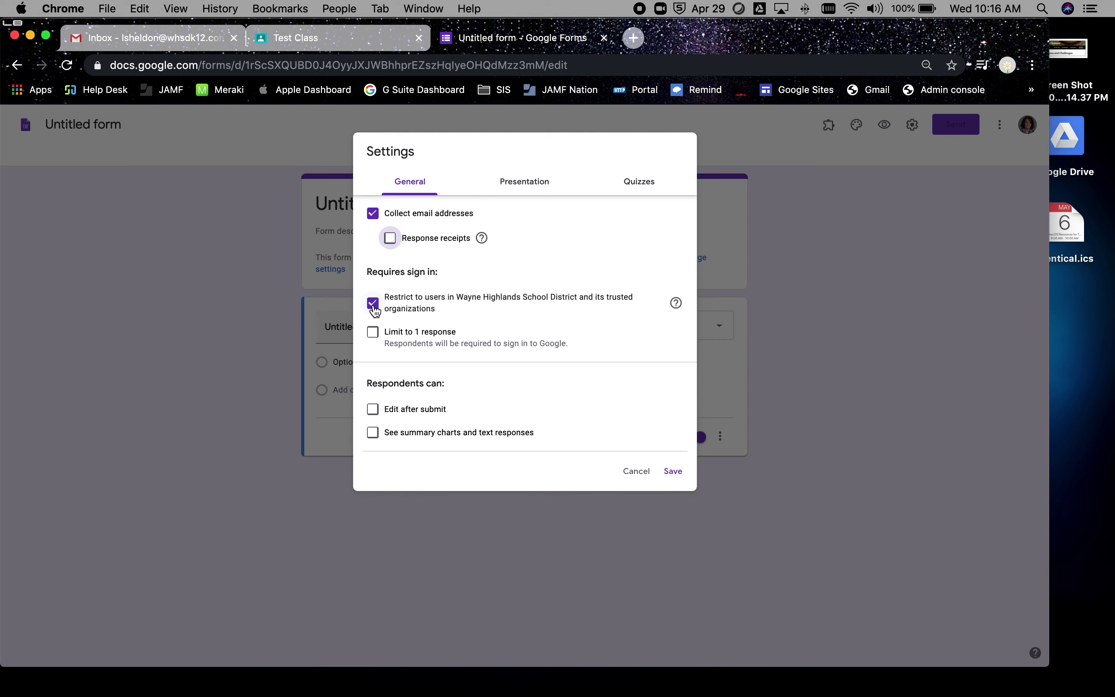
pyautogui.click(373, 307)
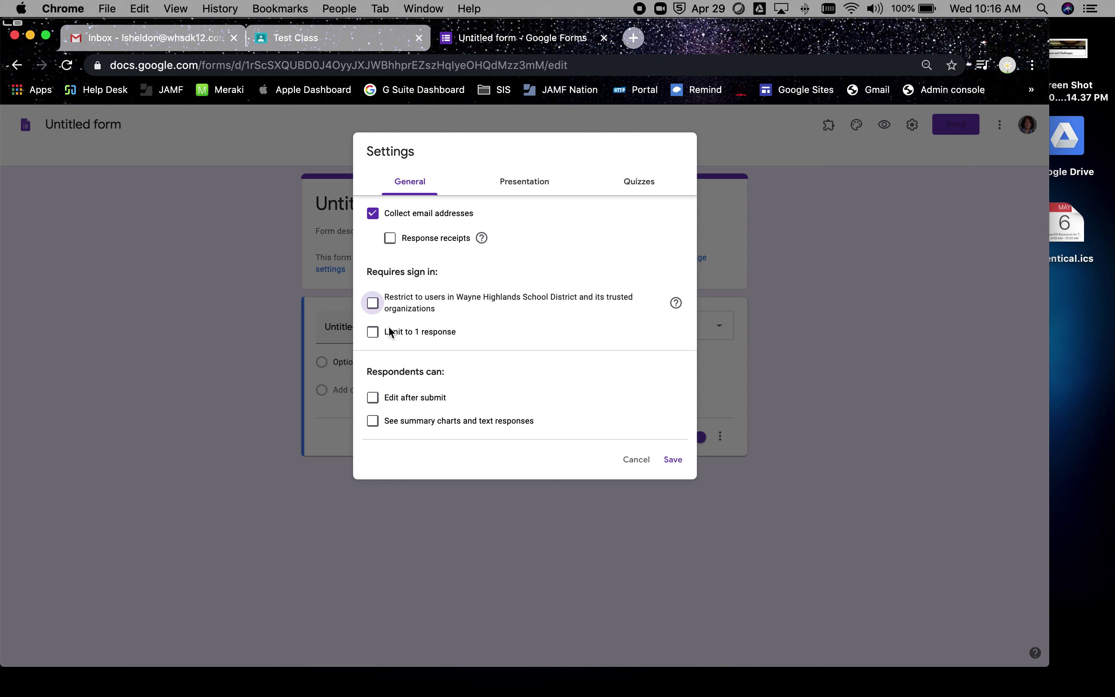
pyautogui.click(372, 332)
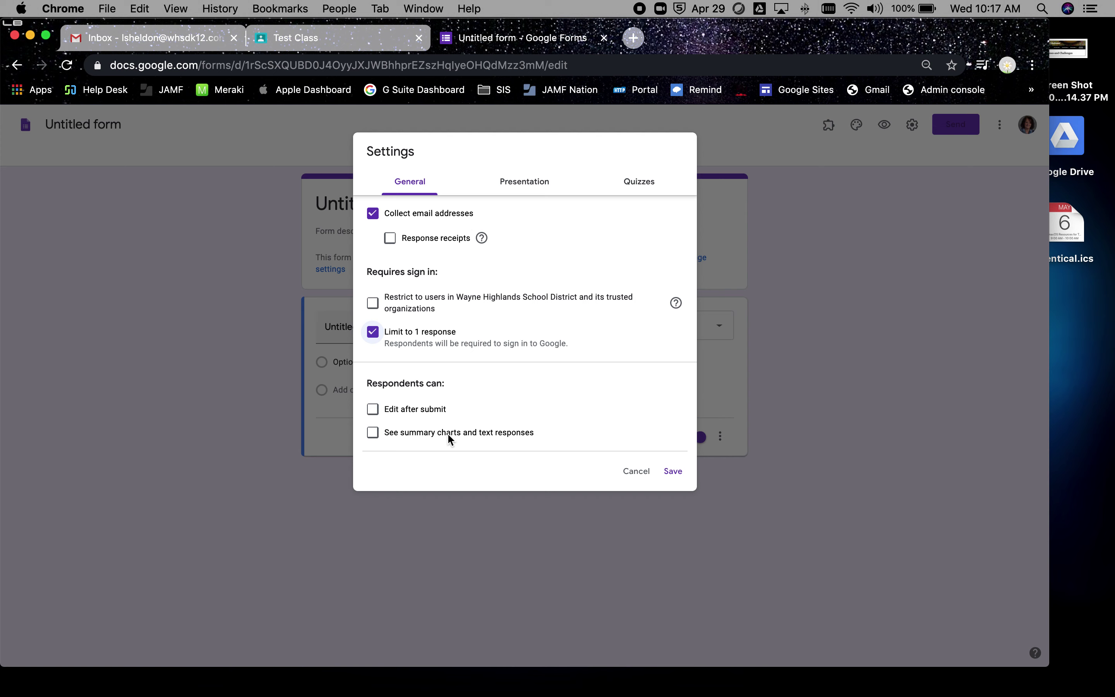
pyautogui.click(531, 191)
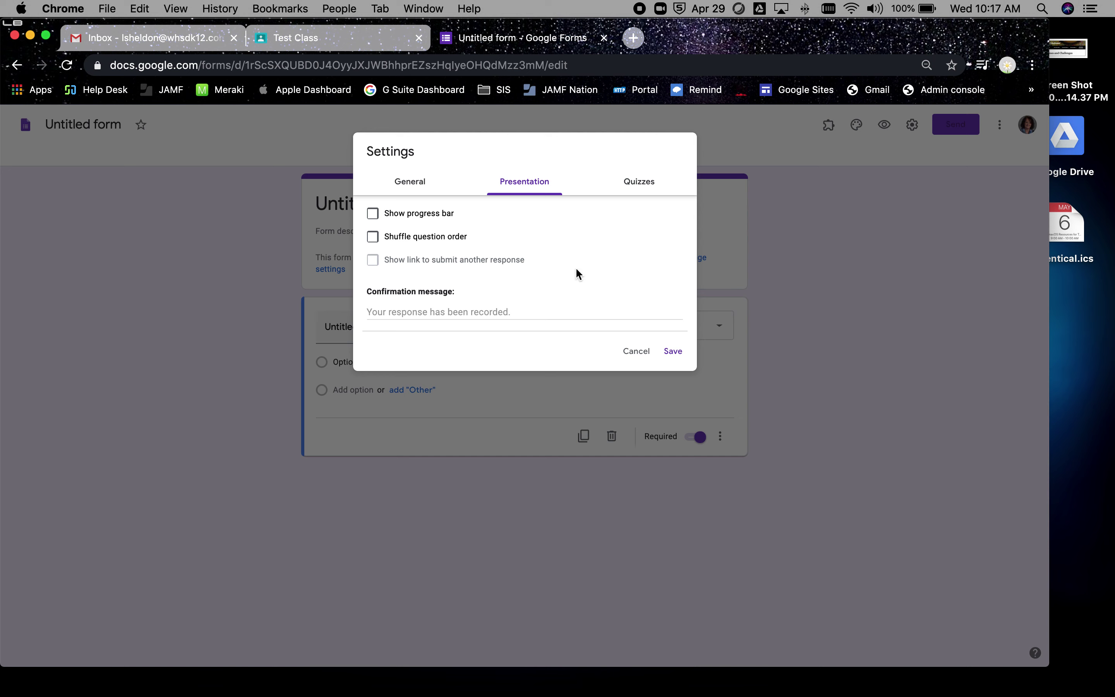
# Make the form a quiz that releases grades later, after manual review, and save
pyautogui.click(639, 186)
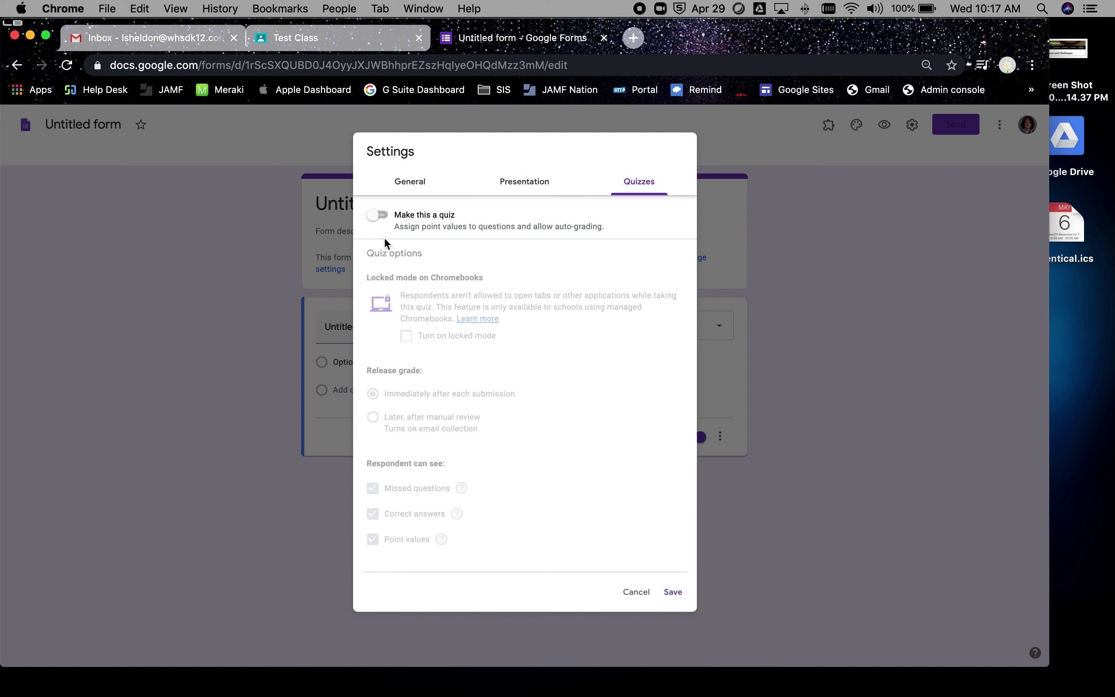
pyautogui.click(377, 218)
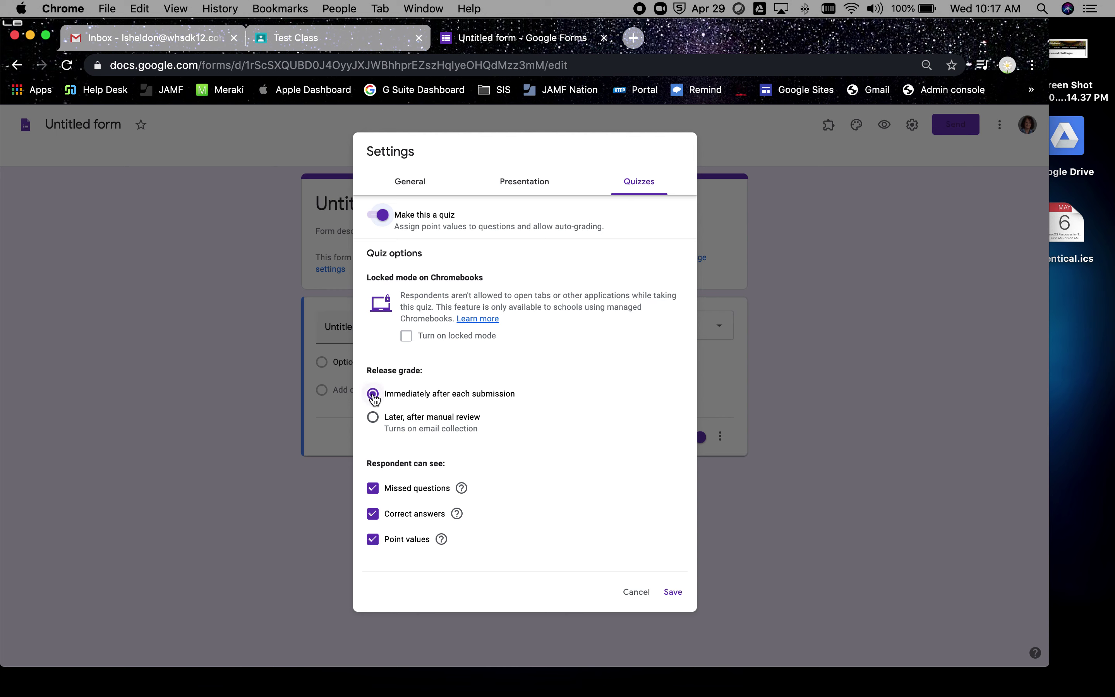
pyautogui.click(373, 418)
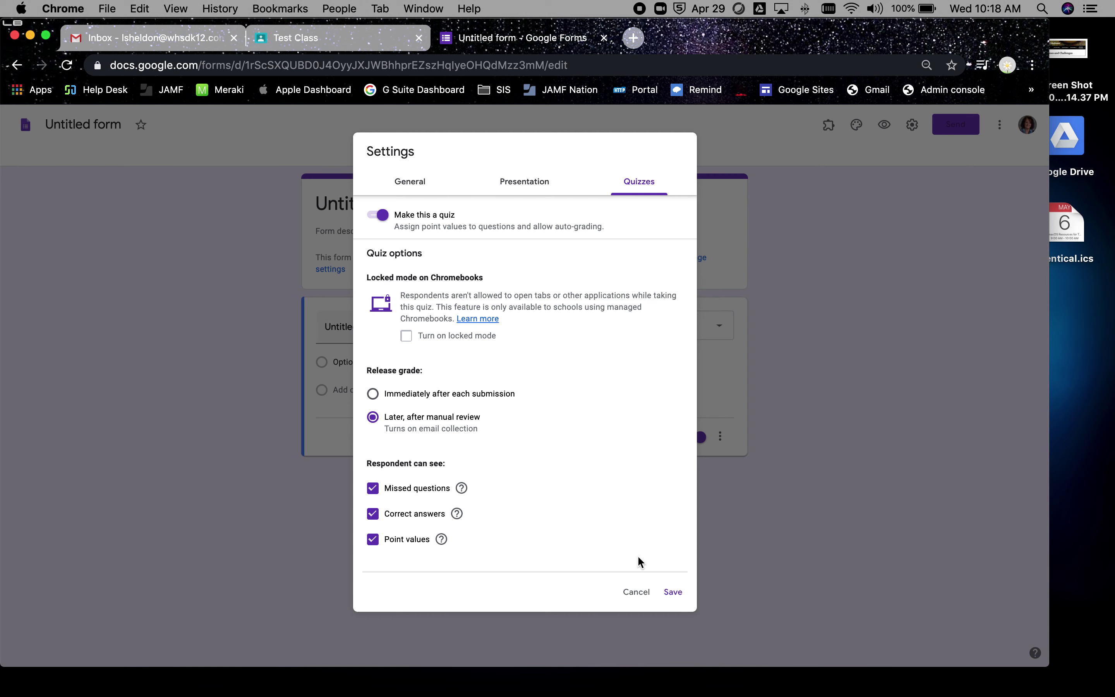
pyautogui.click(671, 592)
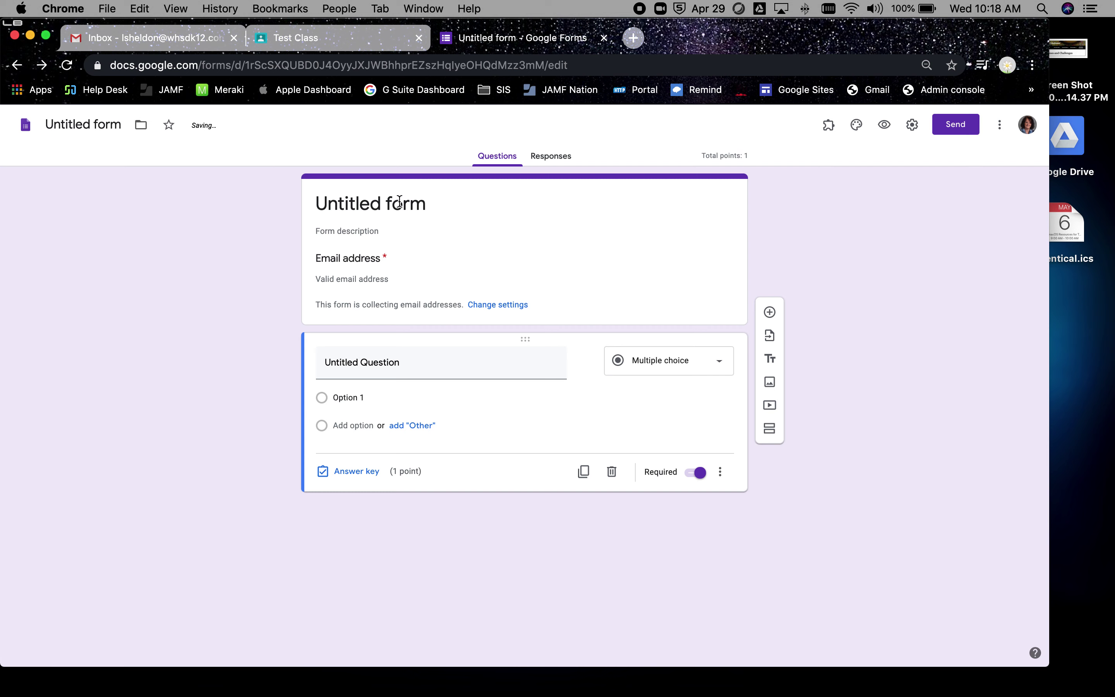
# Title the form 'Test' and name the first question 'Name'
pyautogui.click(389, 203)
pyautogui.write('Test')
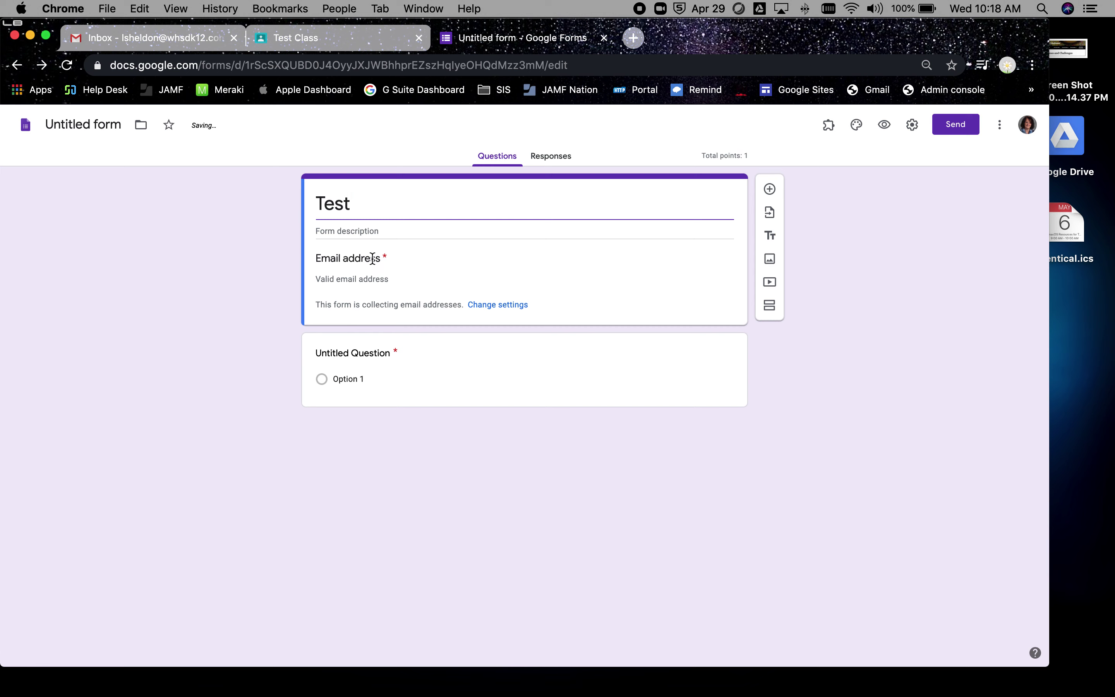
pyautogui.click(351, 353)
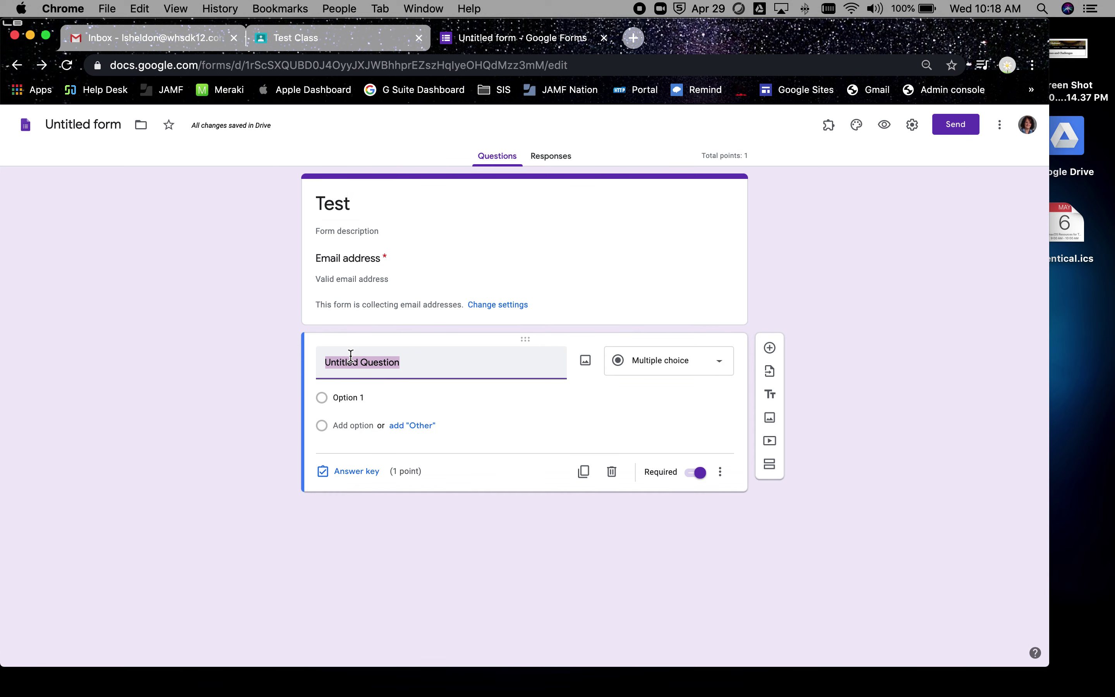
pyautogui.write('Name')
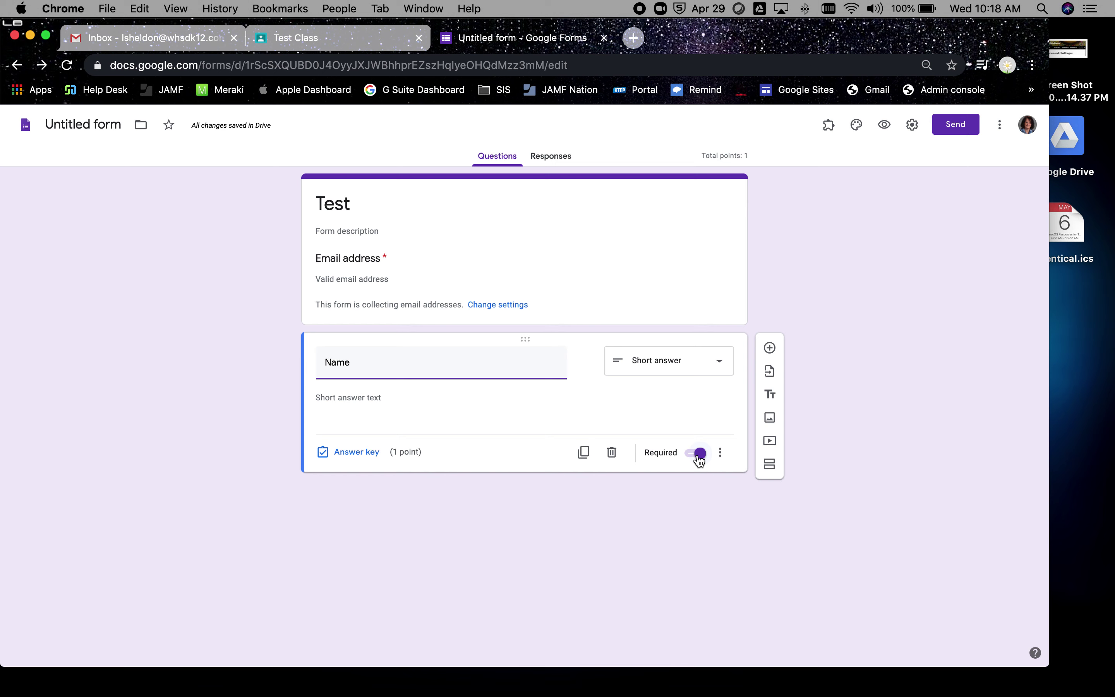
# Add a new question below Name titled 'What color is the grass?'
pyautogui.click(771, 351)
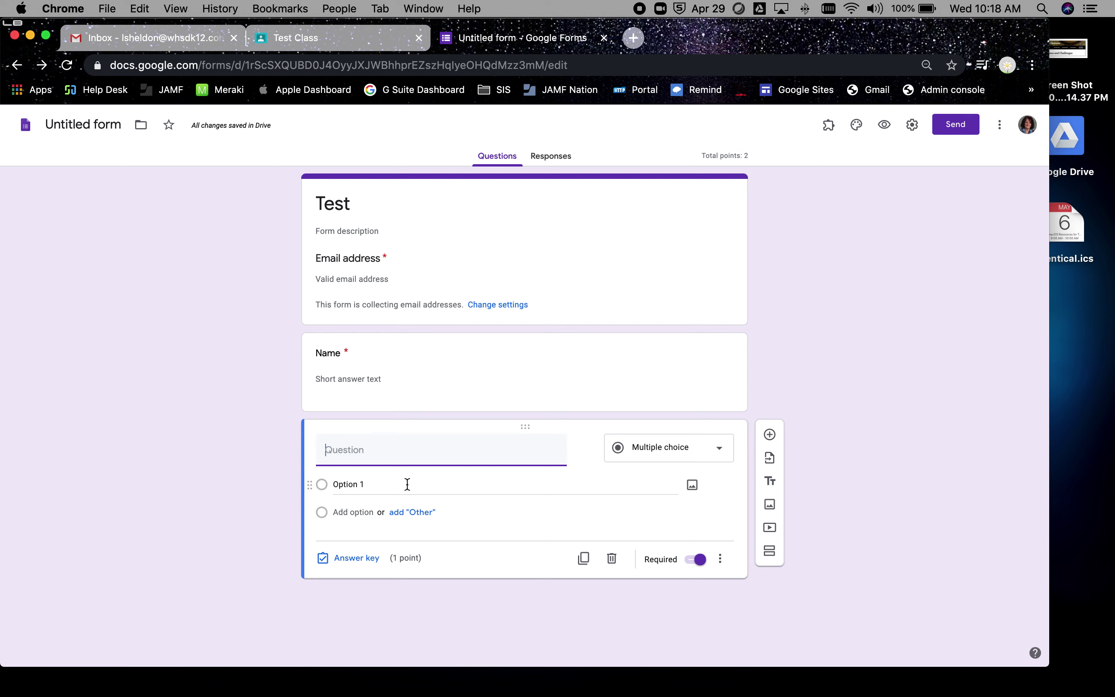
pyautogui.write('What')
pyautogui.write('color is the grass?')
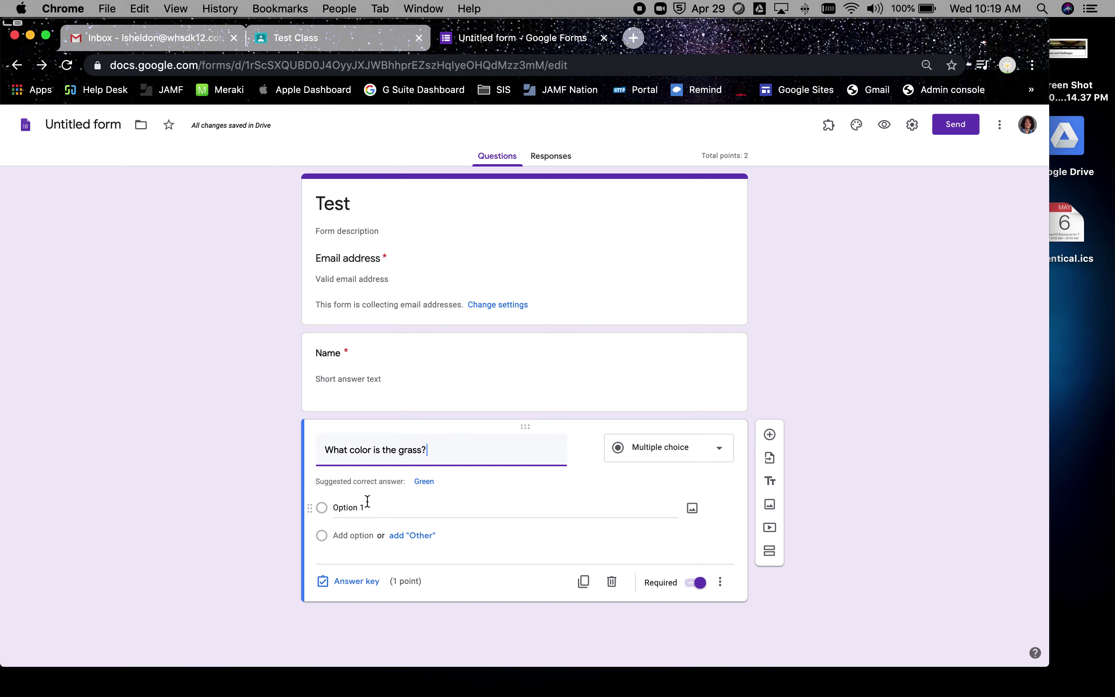
# Set its answer choices to Blue, Yellow and Green, replacing the original Green option
pyautogui.click(425, 485)
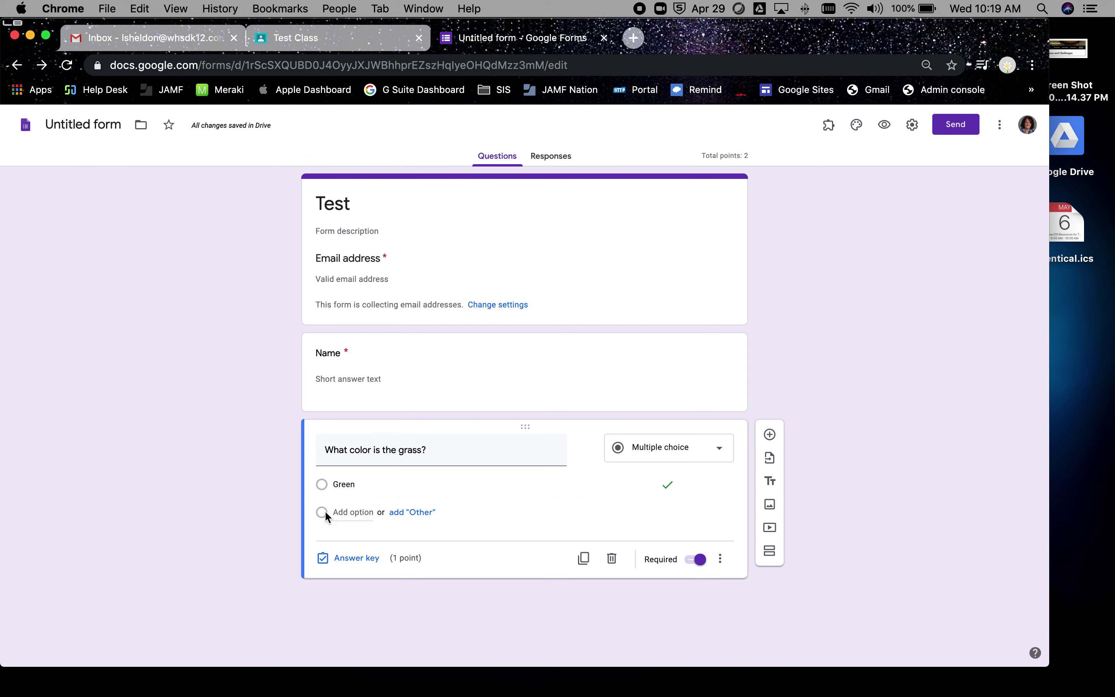
pyautogui.click(344, 512)
pyautogui.write('Blue')
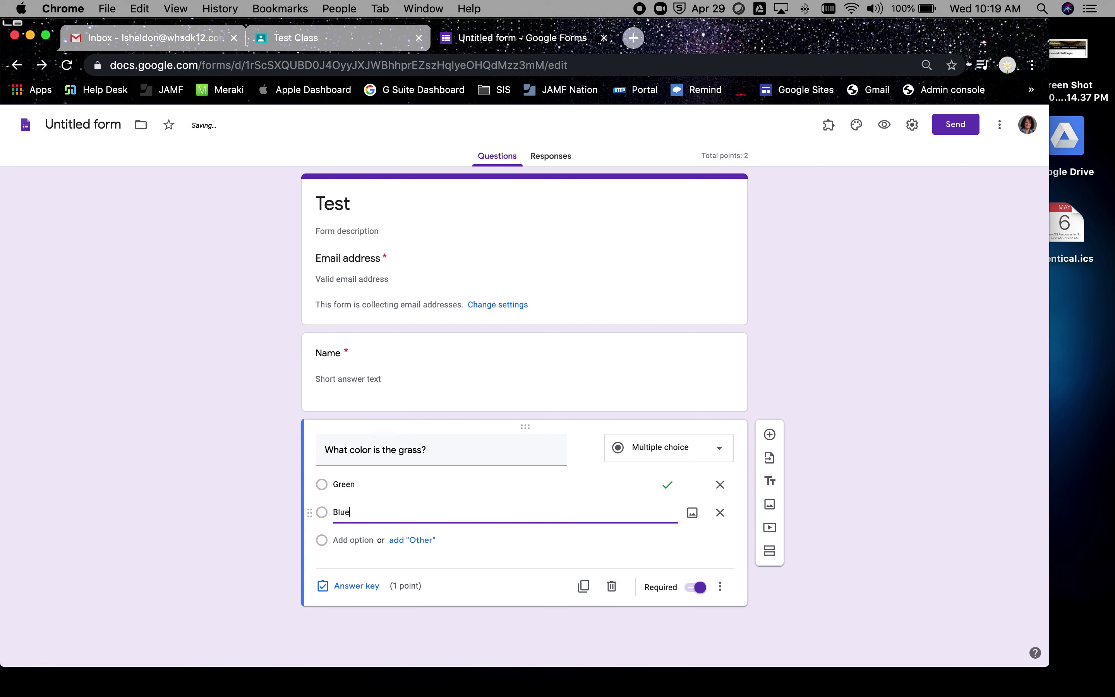
pyautogui.click(345, 539)
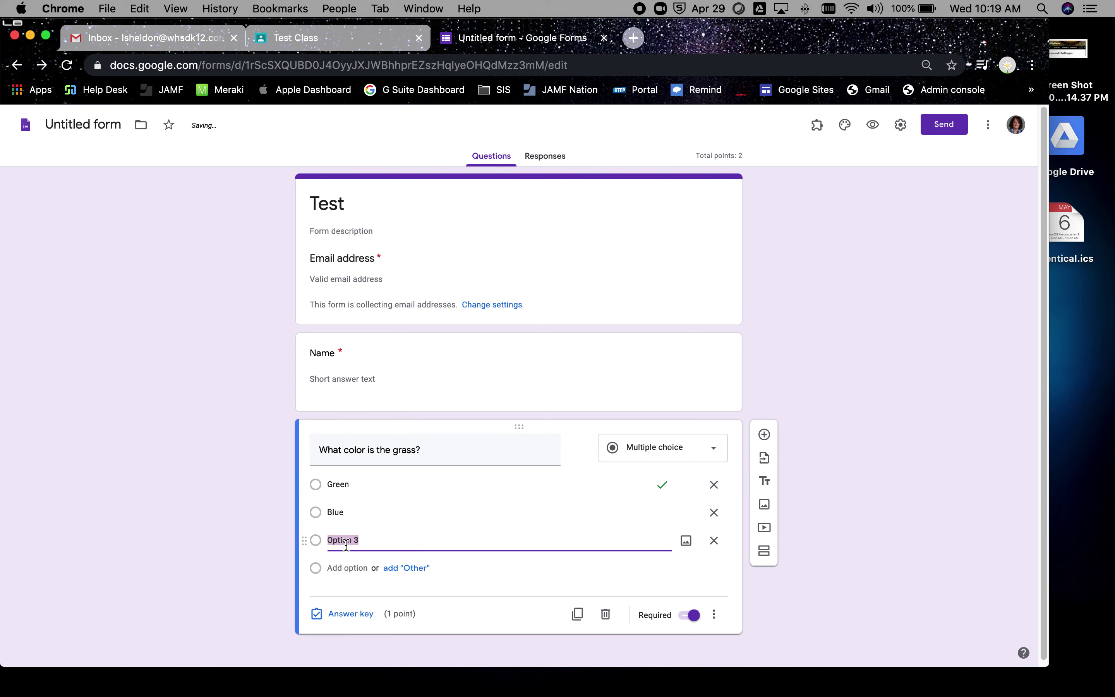
pyautogui.write('Yellow')
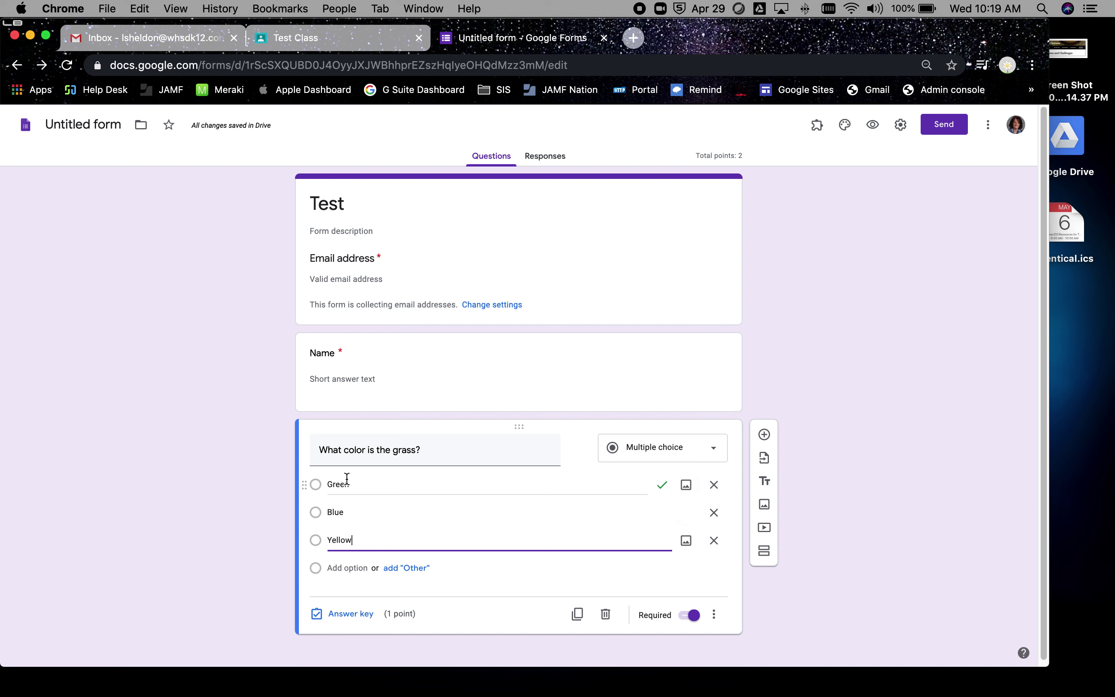
pyautogui.click(663, 485)
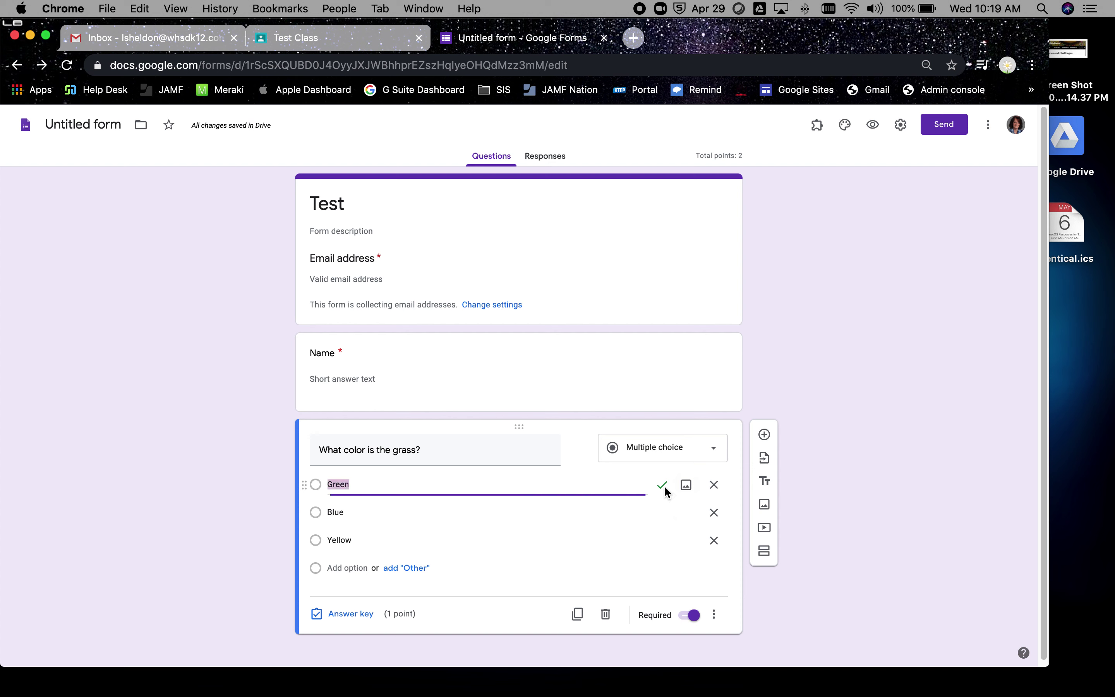
pyautogui.click(714, 484)
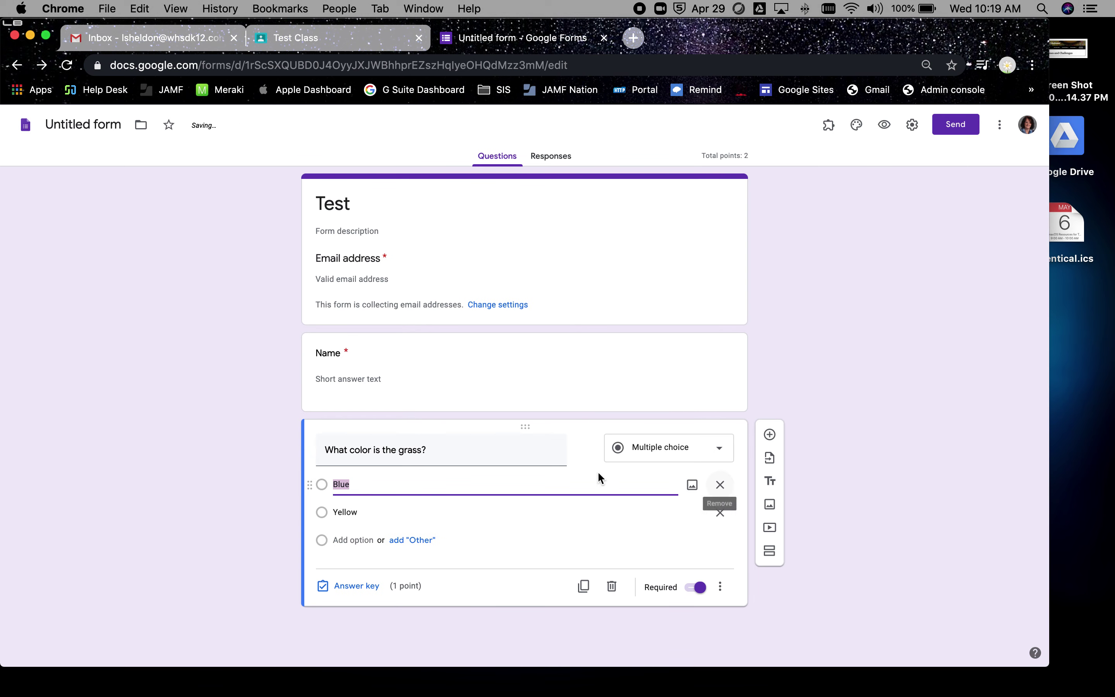
pyautogui.click(353, 539)
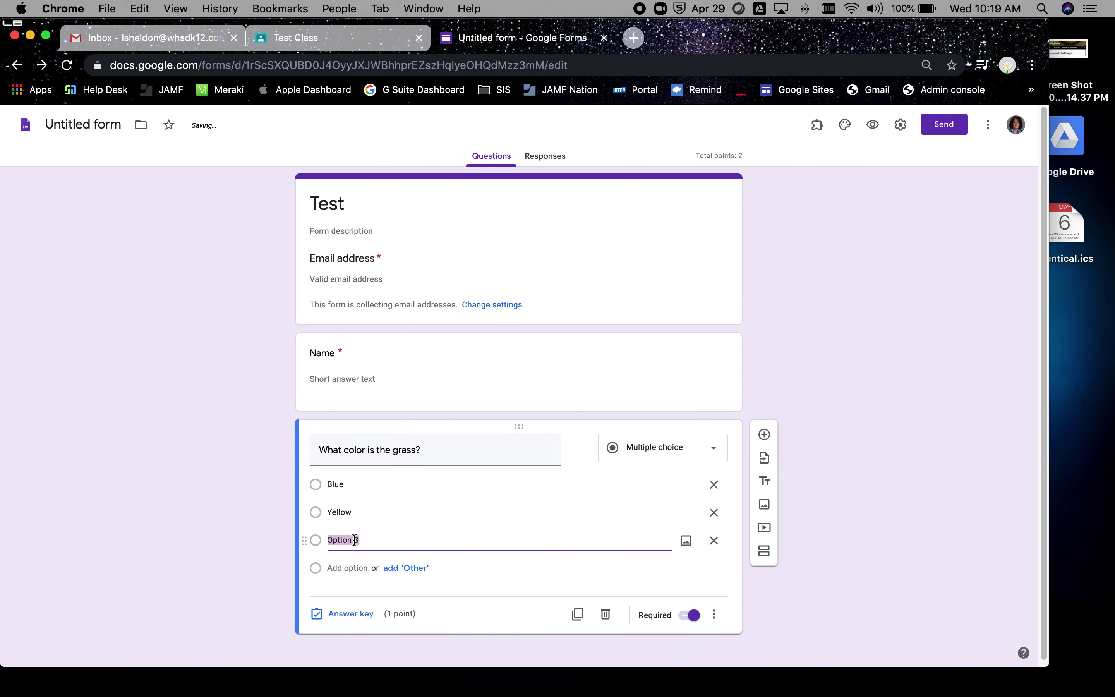
pyautogui.write('Green')
# In the answer key, mark Green as the correct answer worth 1 point
pyautogui.click(351, 613)
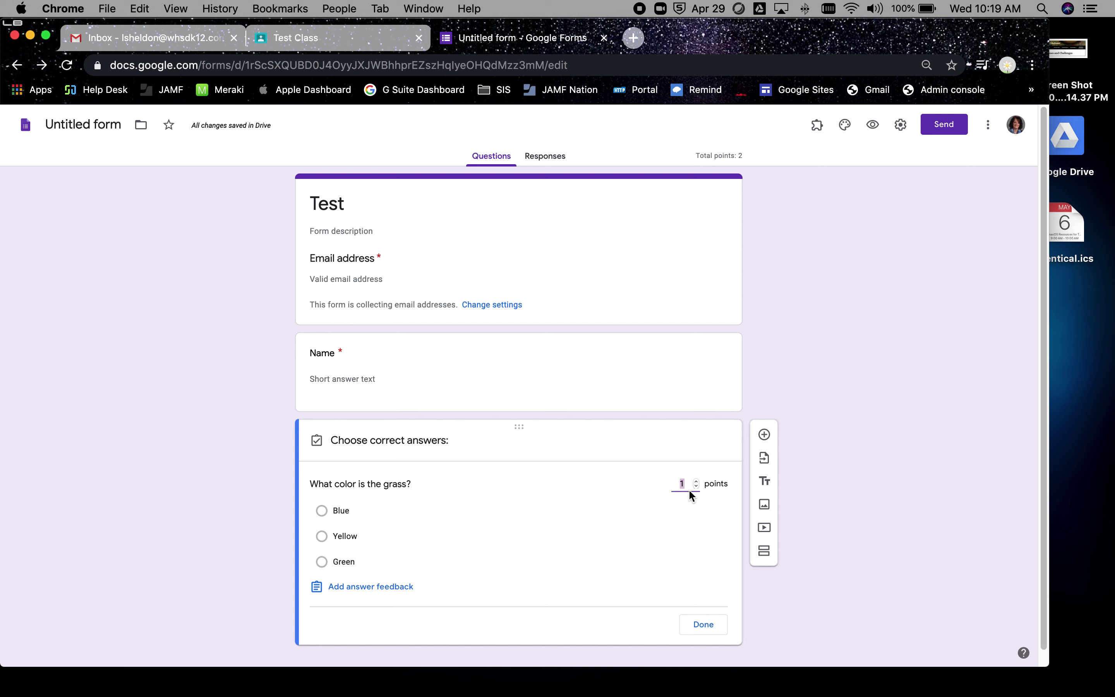
pyautogui.click(322, 562)
pyautogui.click(322, 562)
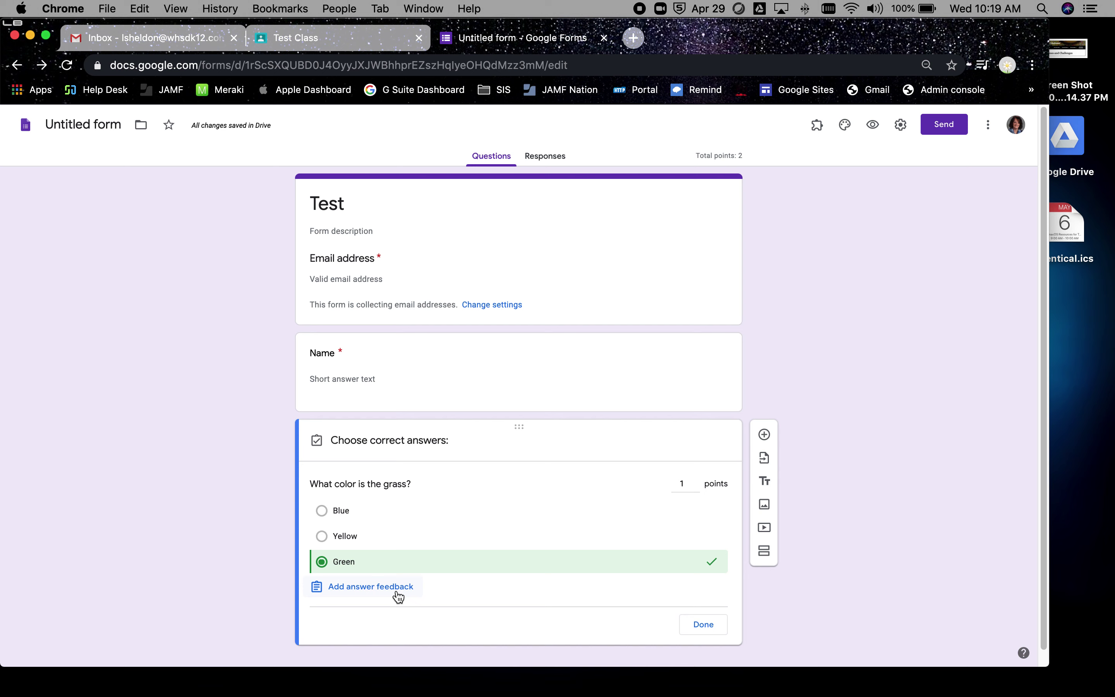
pyautogui.click(708, 627)
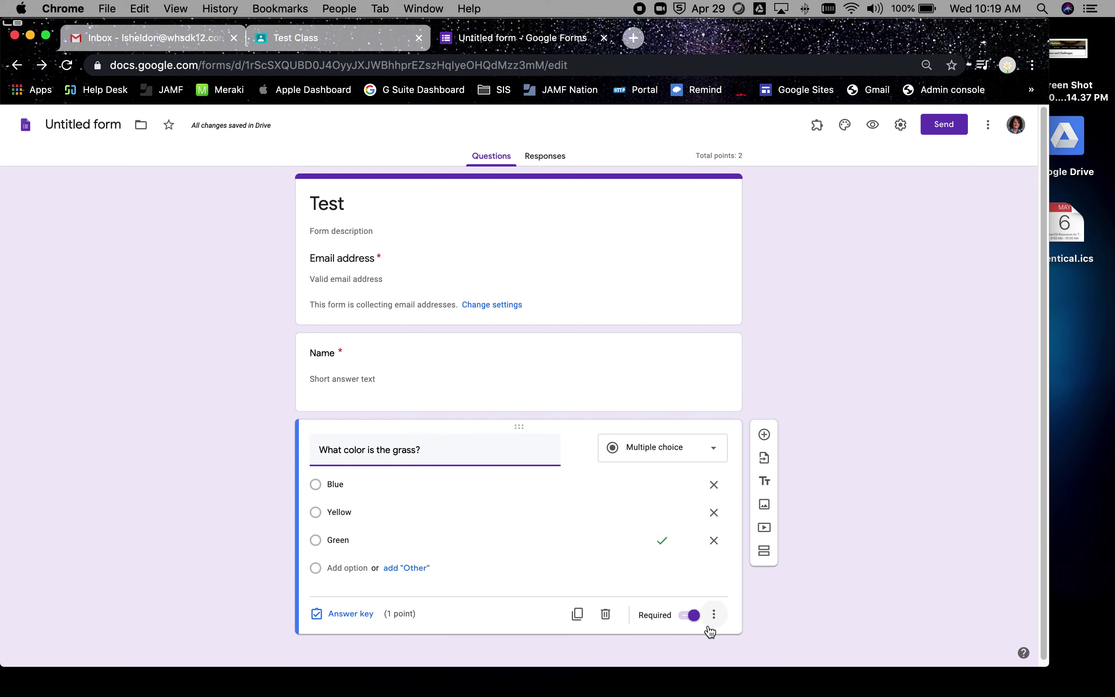
# Add a blank multiple-choice question below the grass question from the side toolbar
pyautogui.click(763, 434)
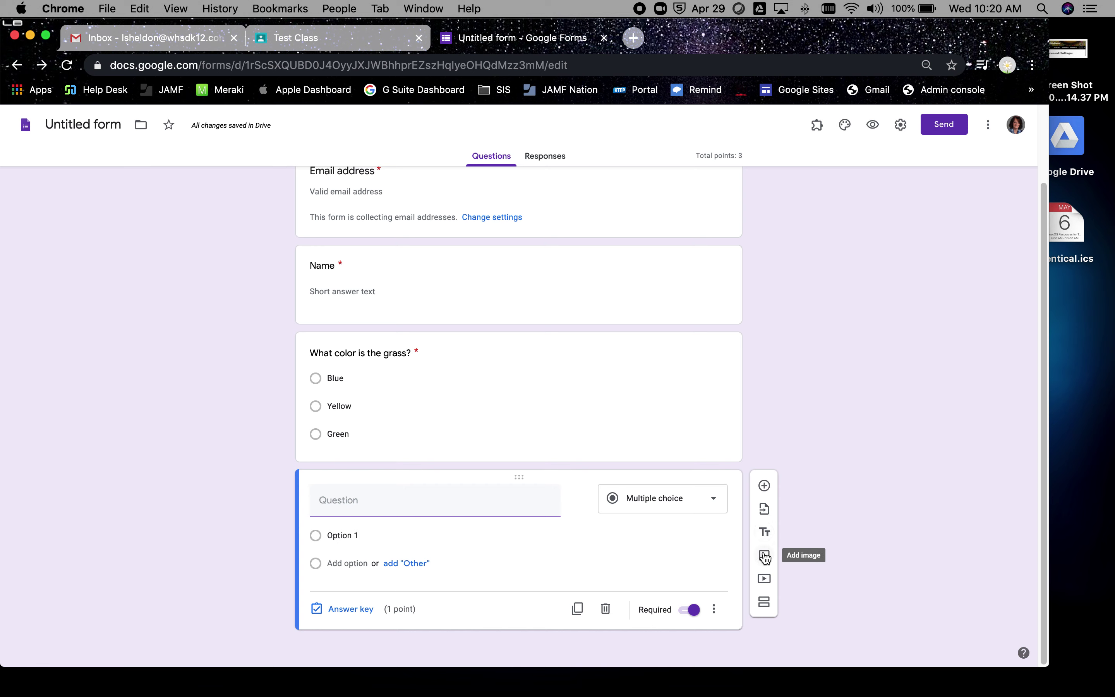
pyautogui.click(763, 579)
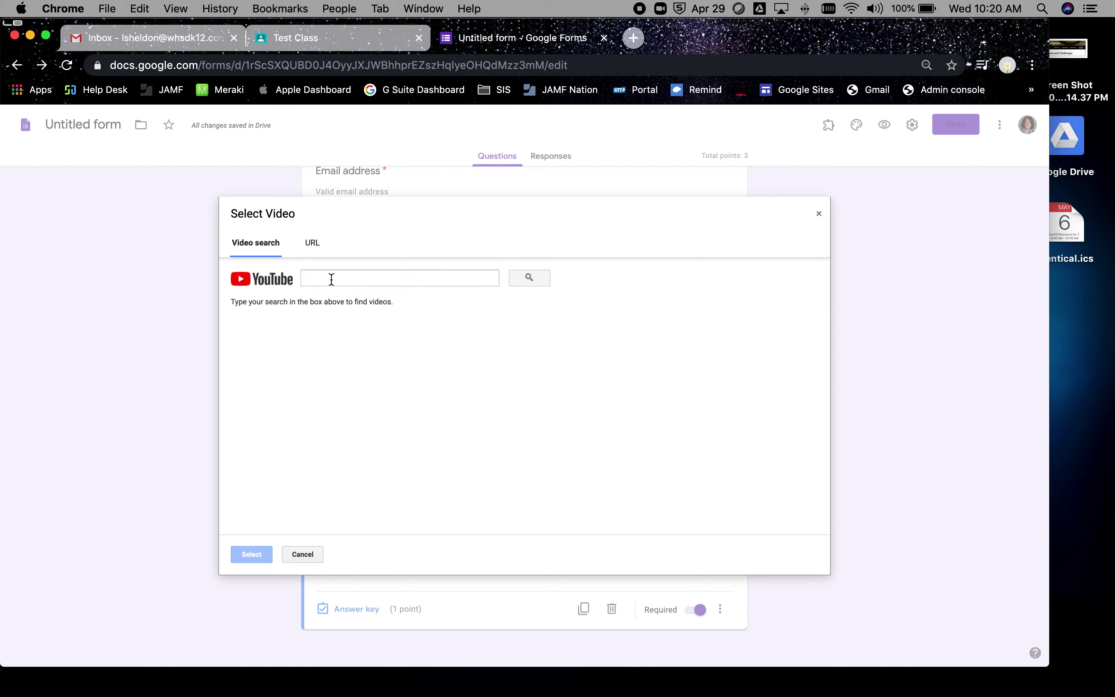
pyautogui.click(312, 244)
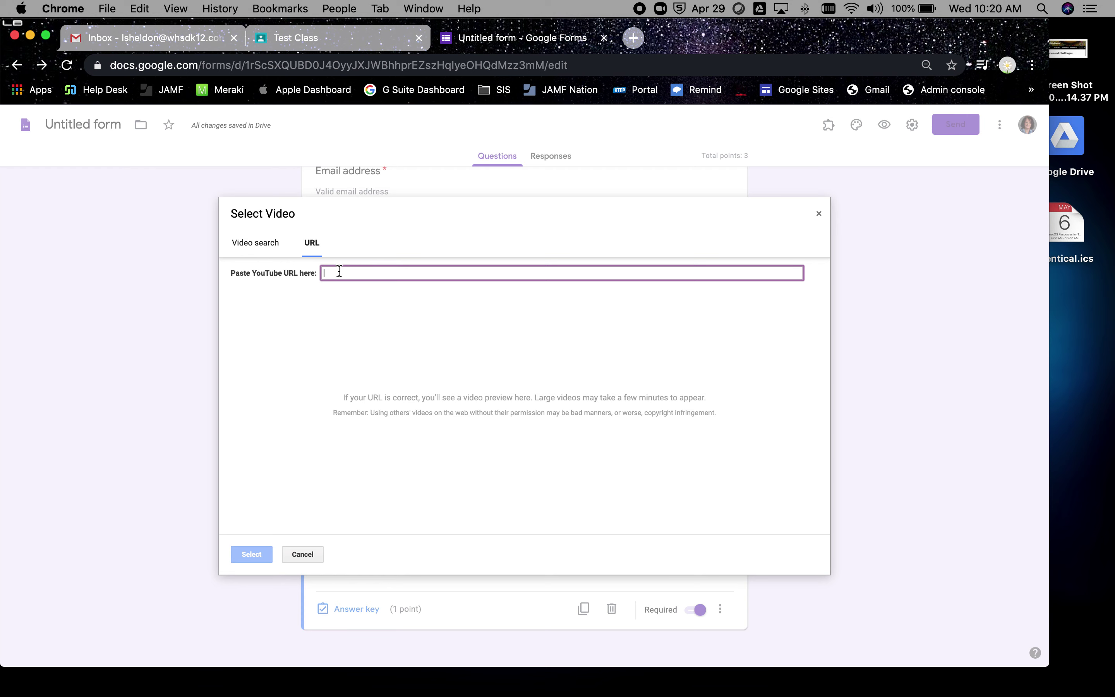
pyautogui.click(313, 561)
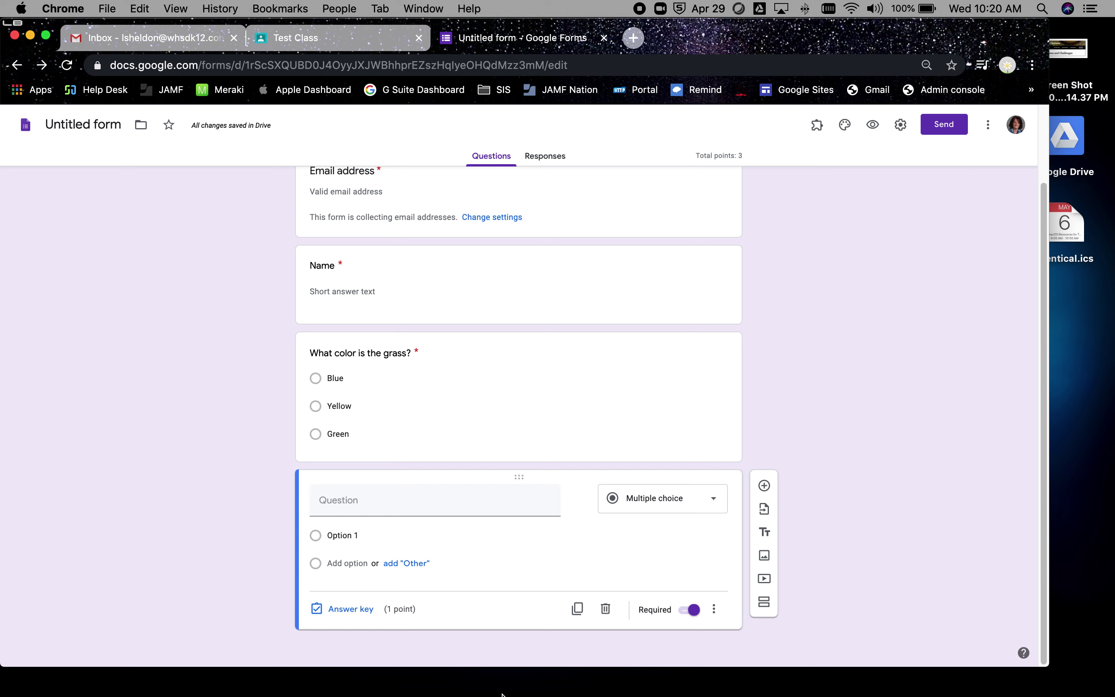
# Rename the 'Untitled form' file in the header to 'Test'
pyautogui.scroll(1, 356, 360)
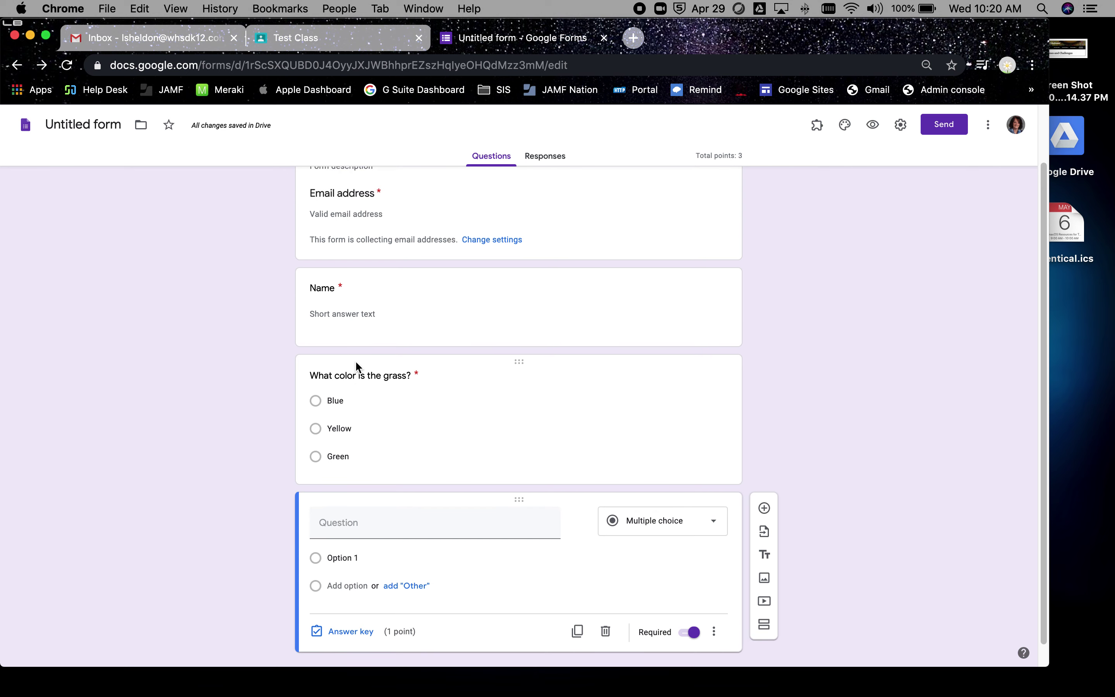
pyautogui.scroll(2, 259, 500)
pyautogui.scroll(-3, 259, 500)
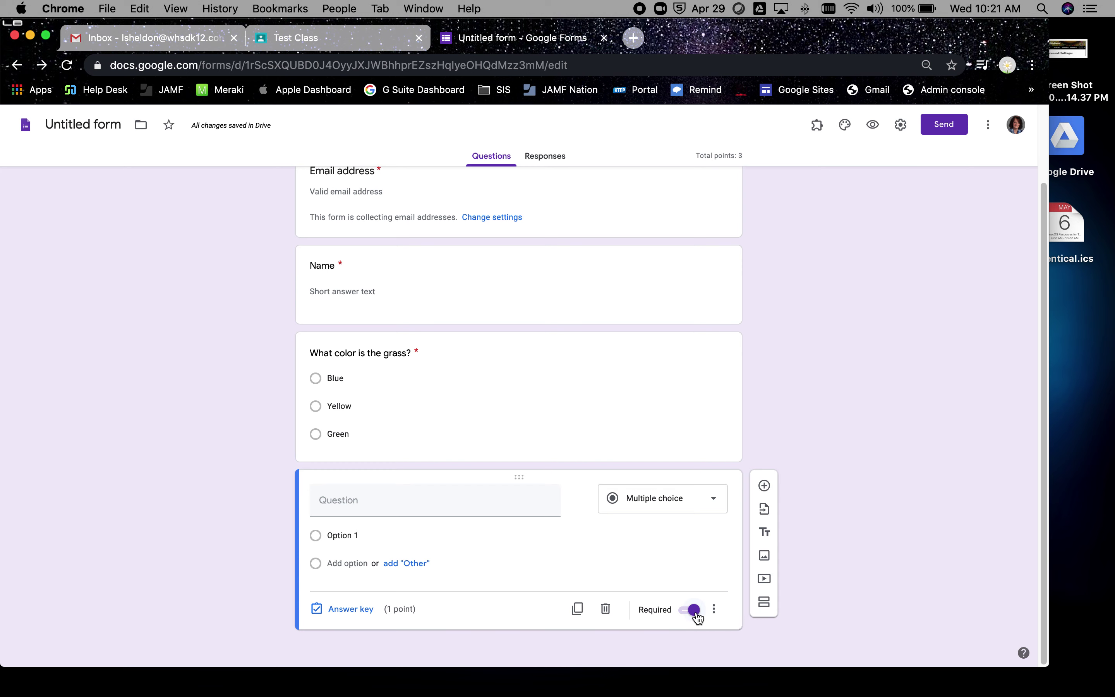
pyautogui.scroll(3, 249, 359)
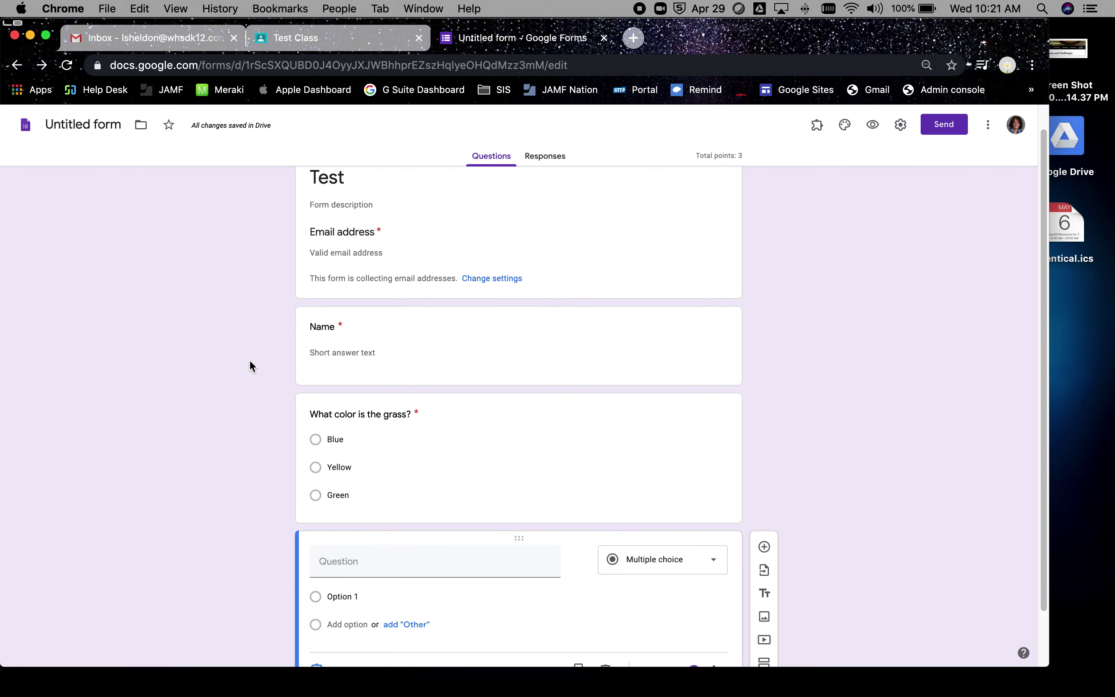
pyautogui.click(82, 124)
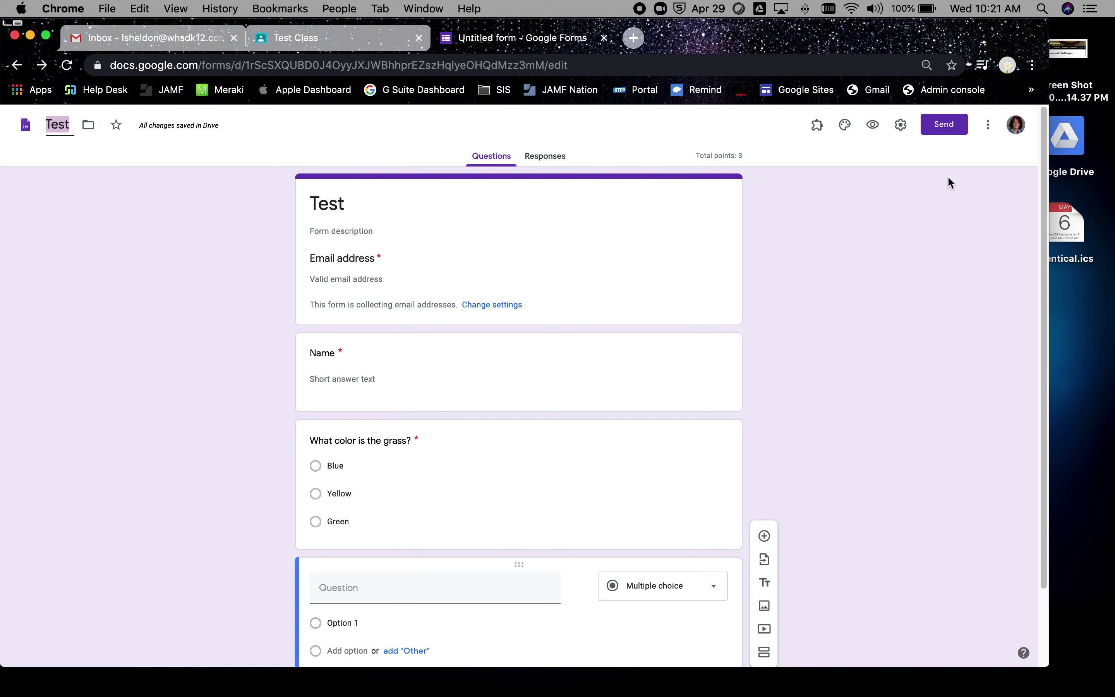
# Go to Test Class's Classwork page and open the Create menu
pyautogui.click(332, 34)
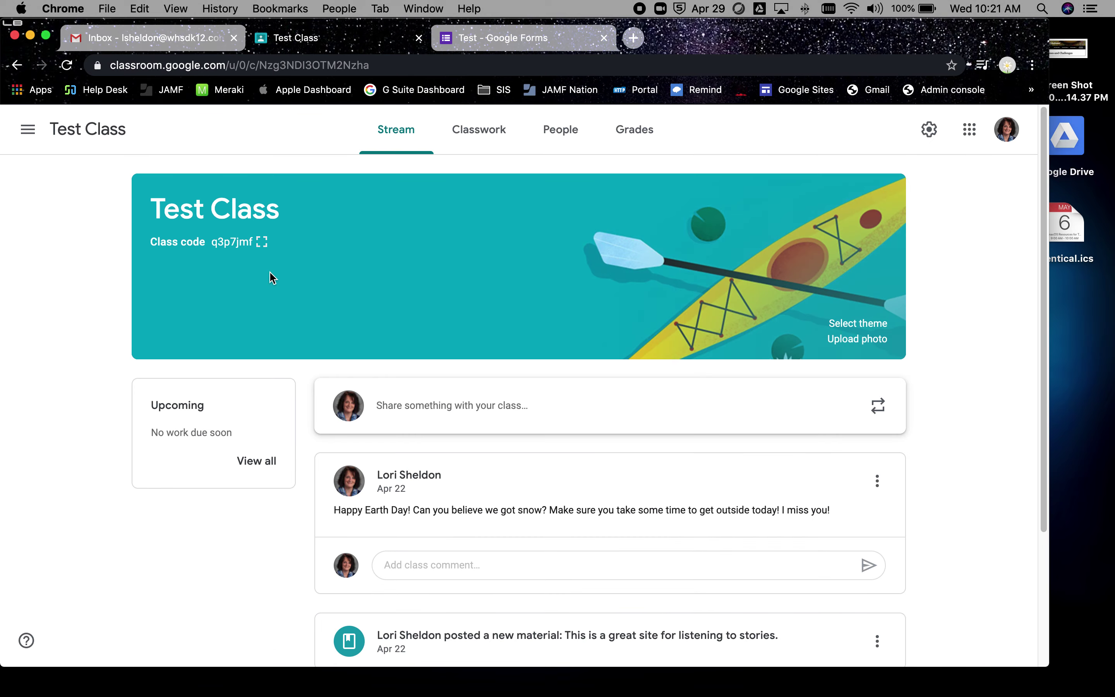
pyautogui.click(472, 131)
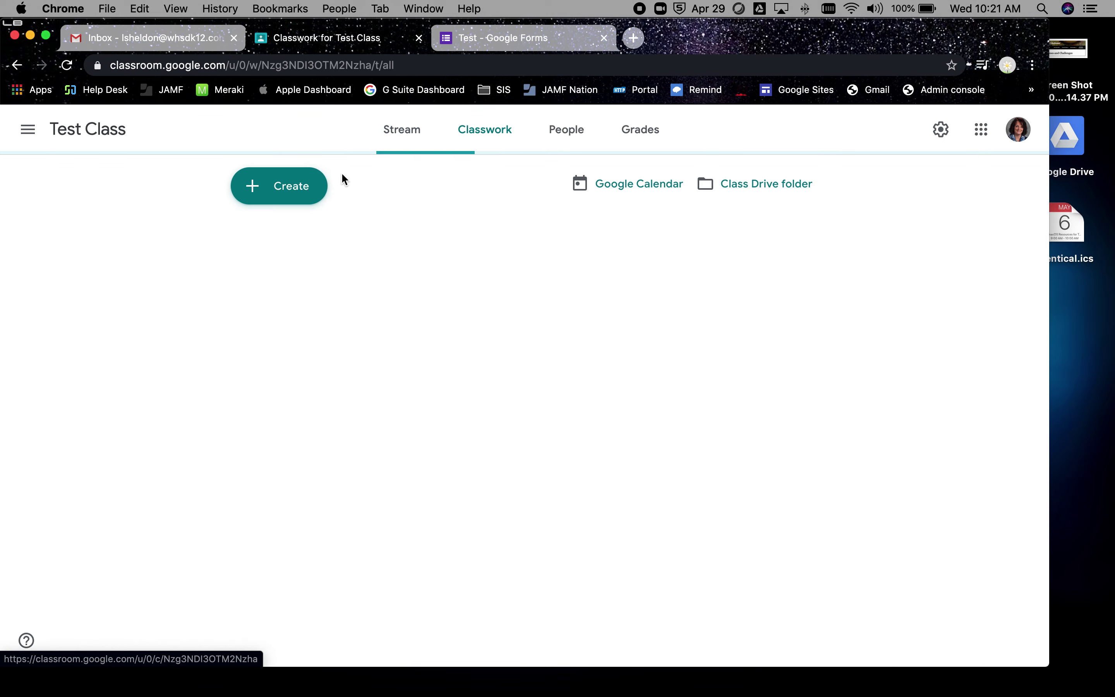
pyautogui.click(279, 186)
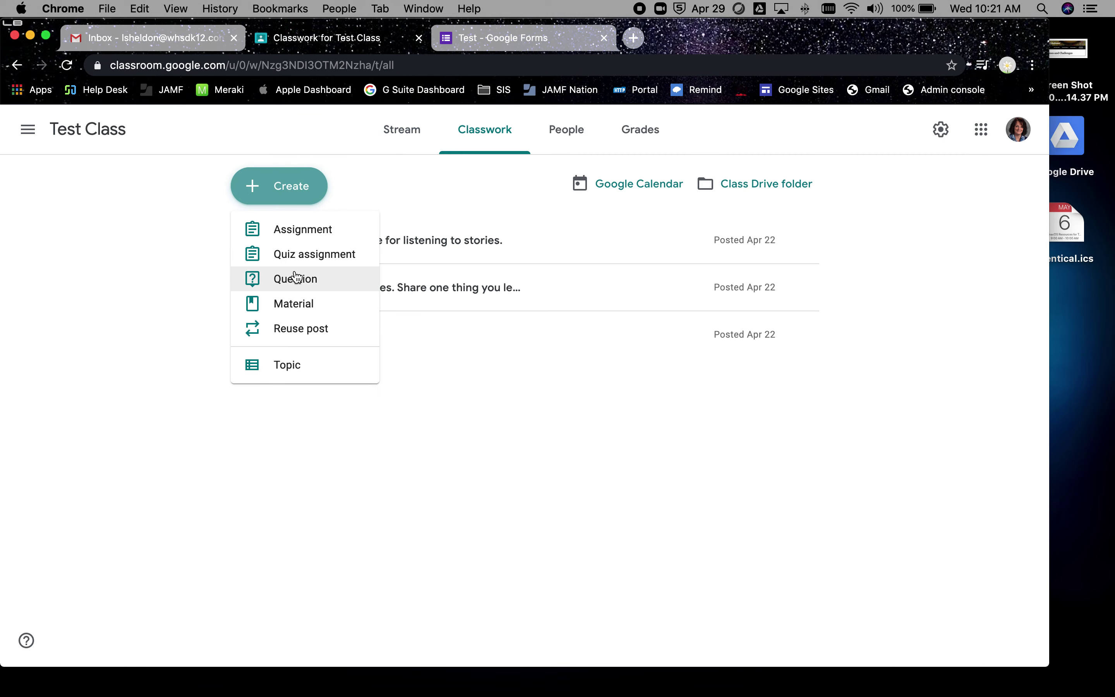
pyautogui.click(324, 228)
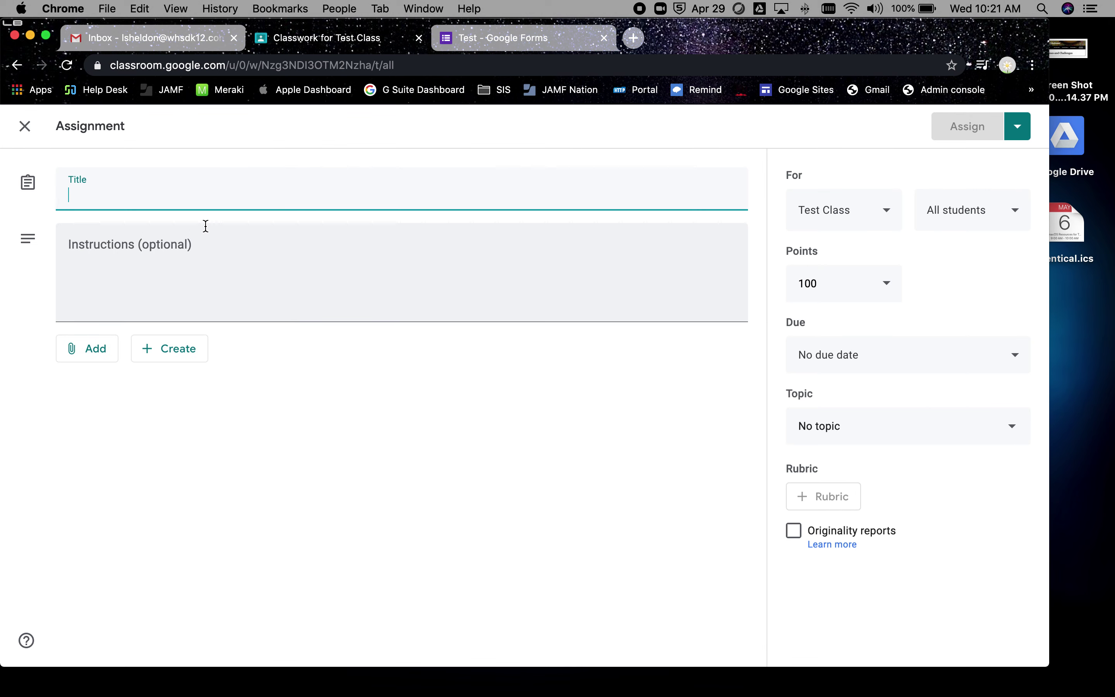
pyautogui.write('Test Form')
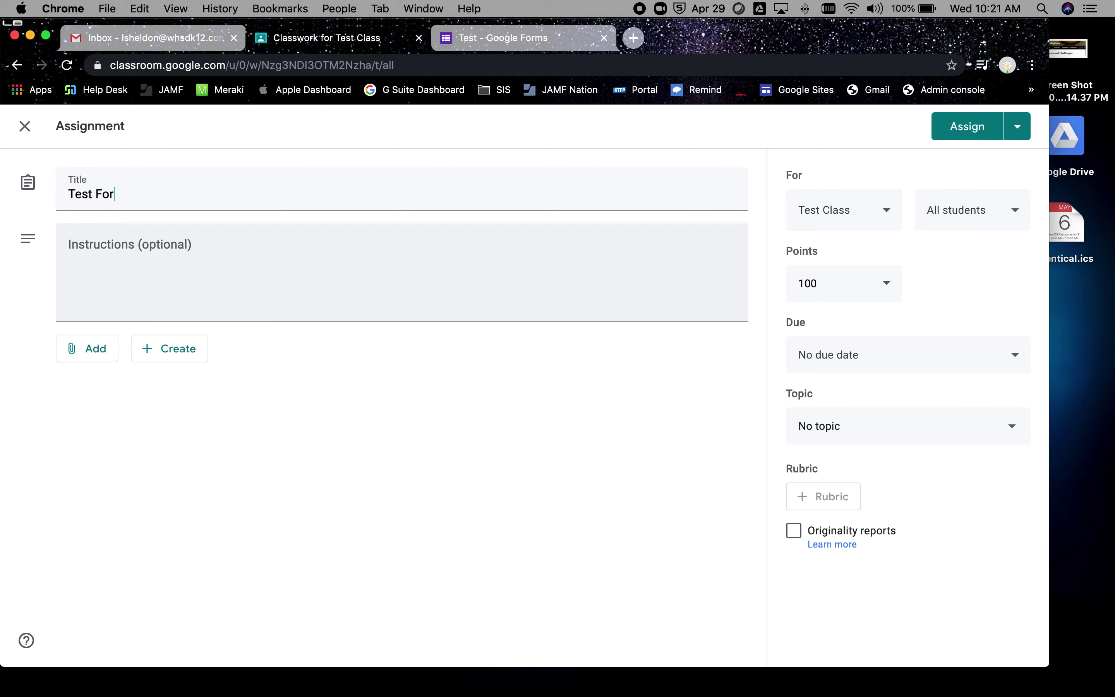
pyautogui.click(75, 356)
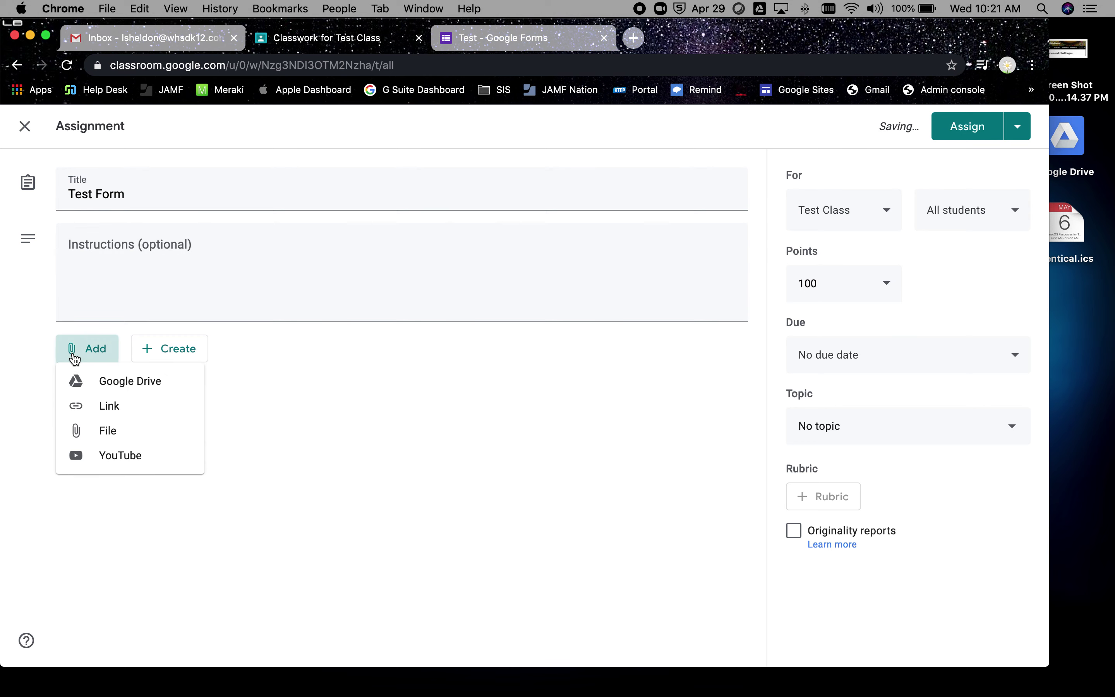
pyautogui.click(95, 382)
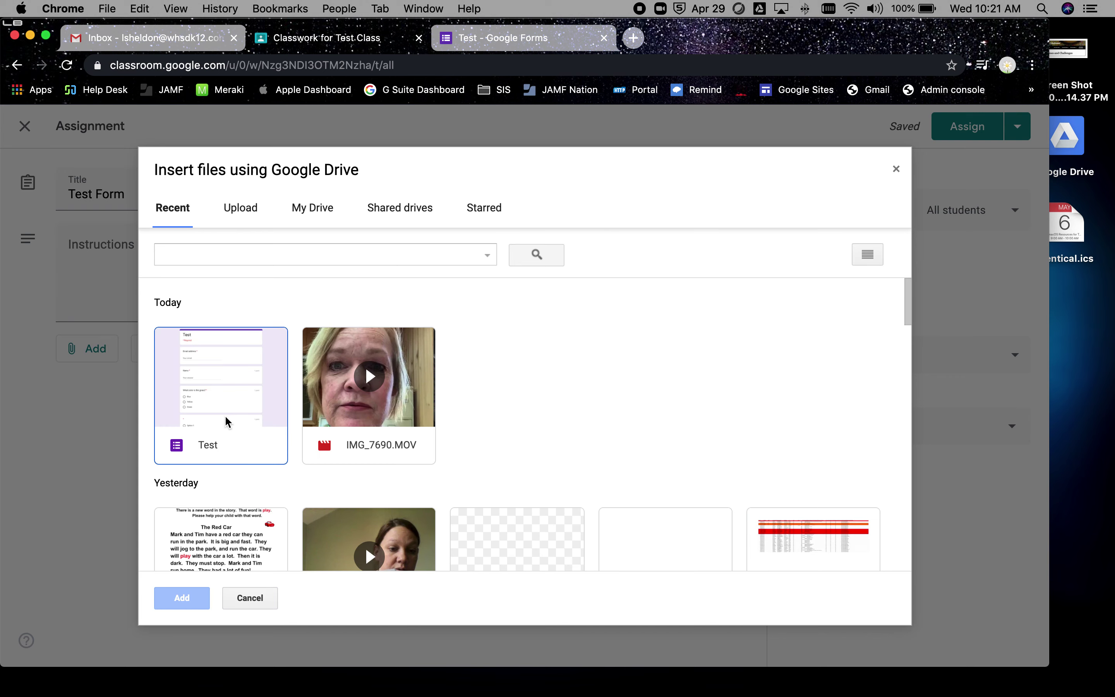
pyautogui.click(225, 421)
pyautogui.click(181, 597)
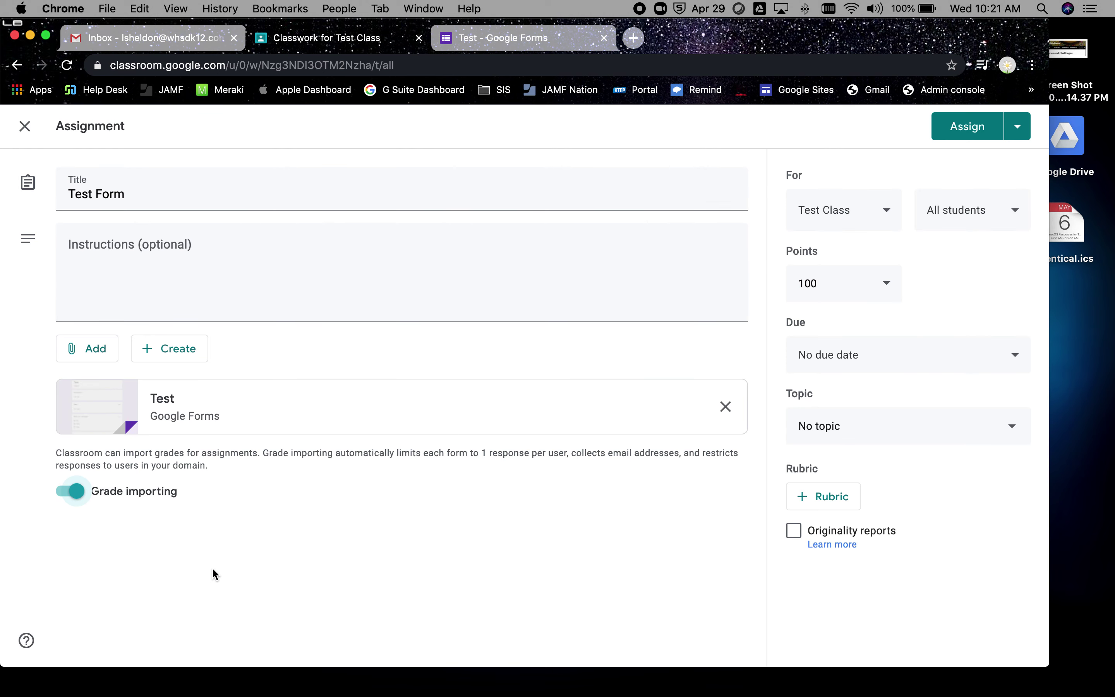
pyautogui.click(886, 215)
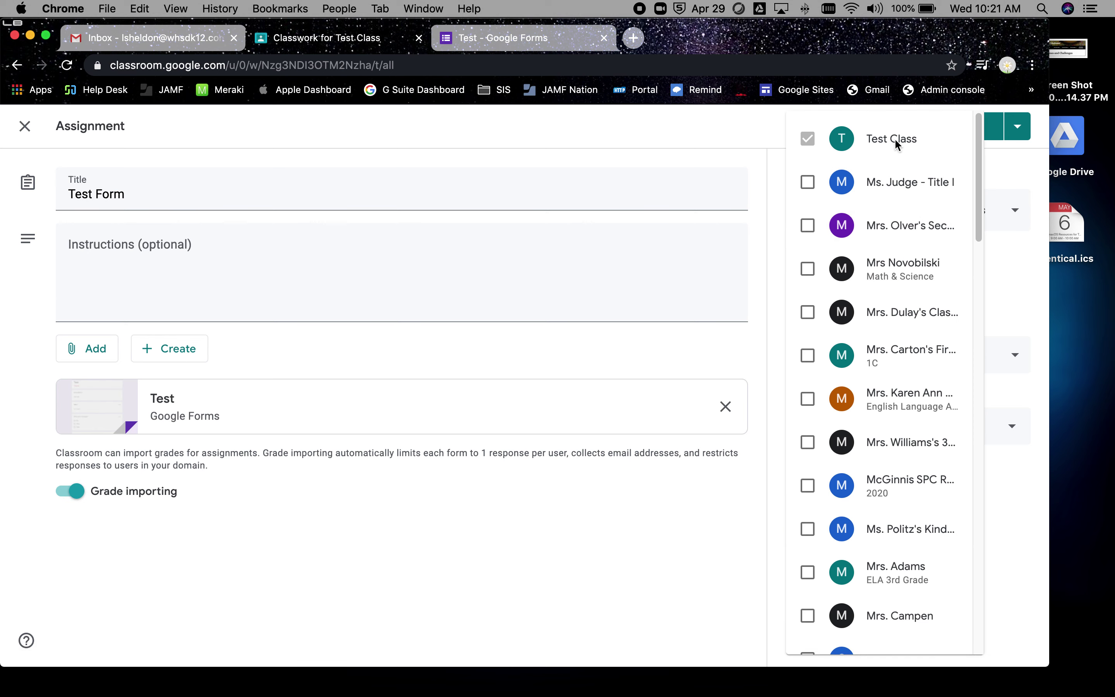
pyautogui.click(1001, 259)
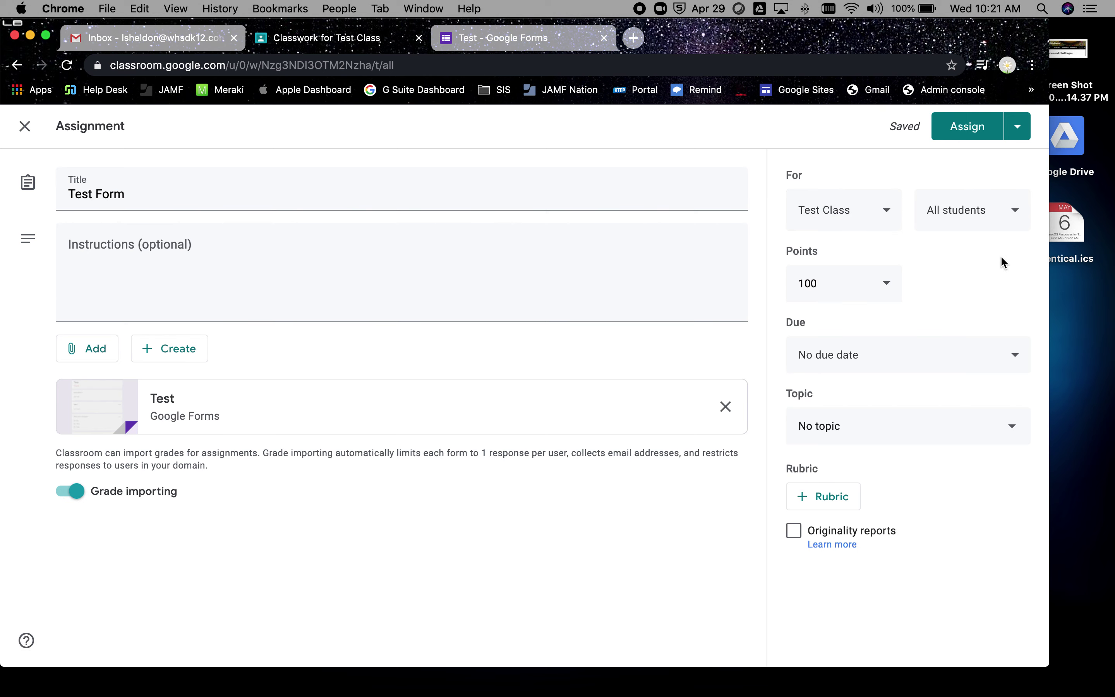
pyautogui.click(1018, 213)
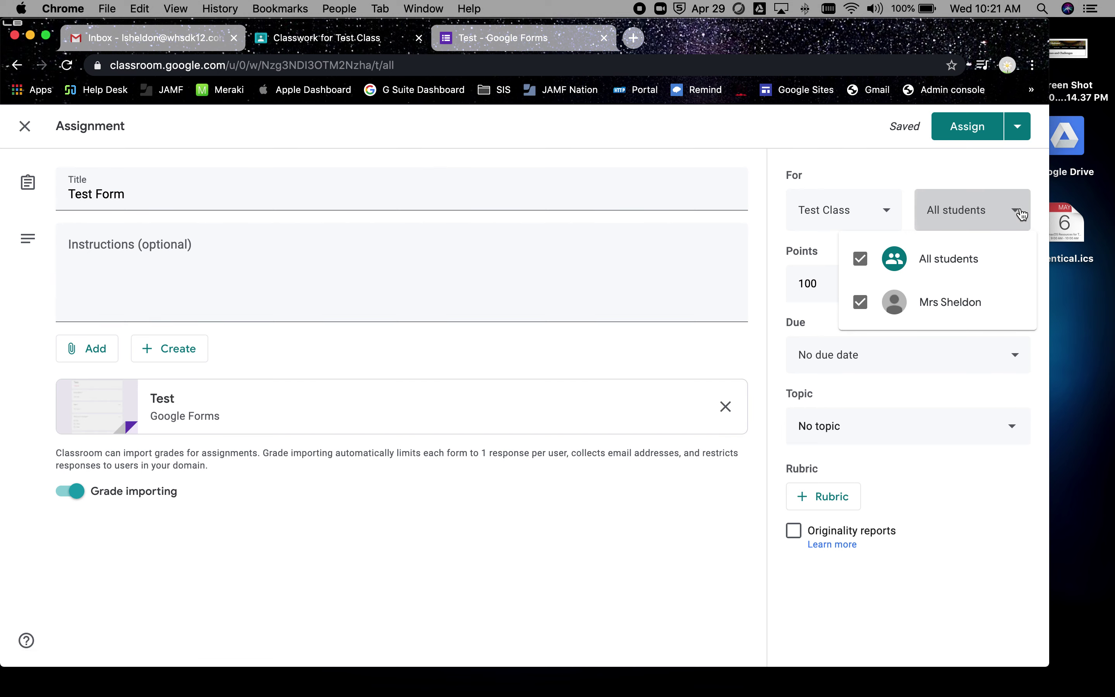
pyautogui.click(865, 171)
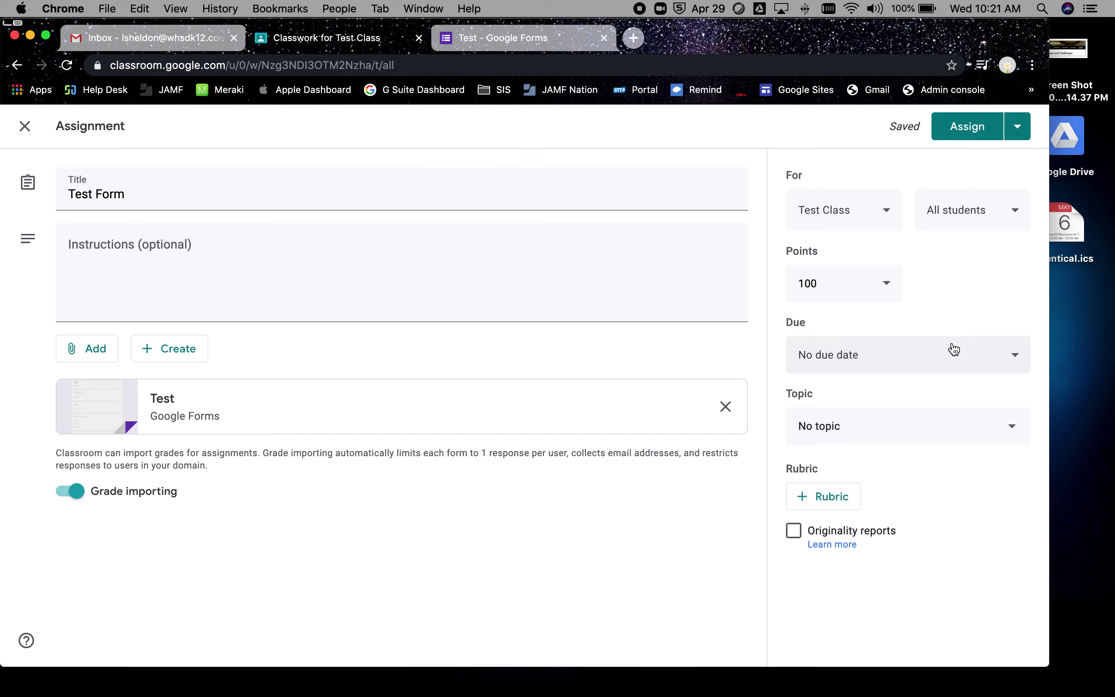
pyautogui.click(887, 286)
# Set the Test Form assignment's points to Ungraded and assign it
pyautogui.click(824, 328)
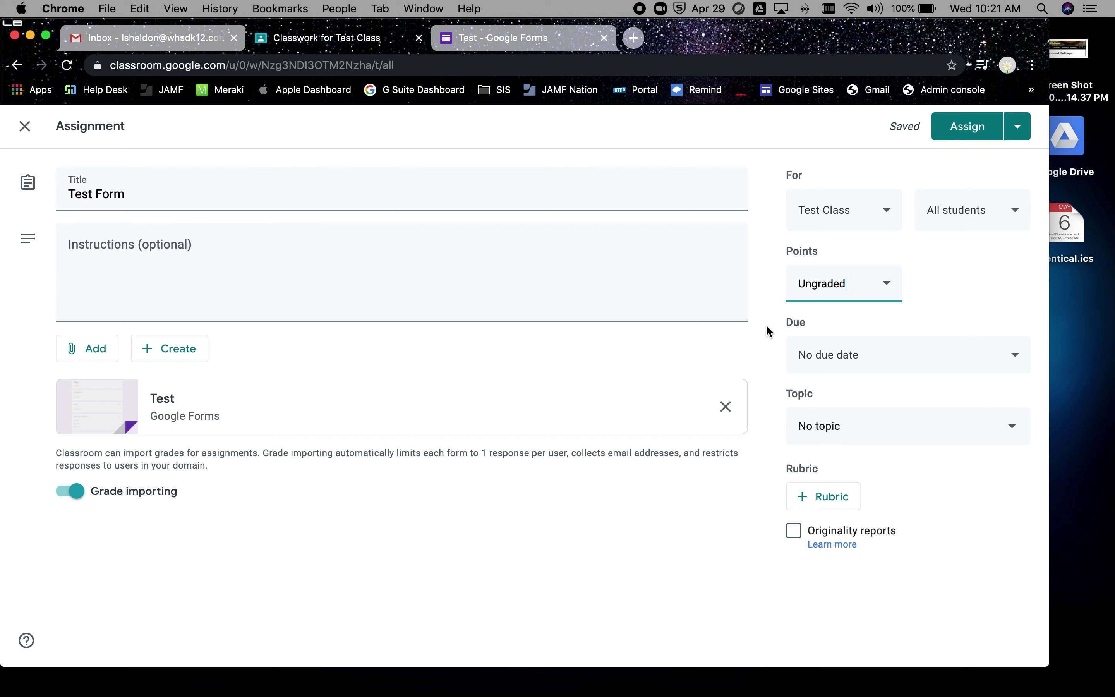
pyautogui.click(961, 125)
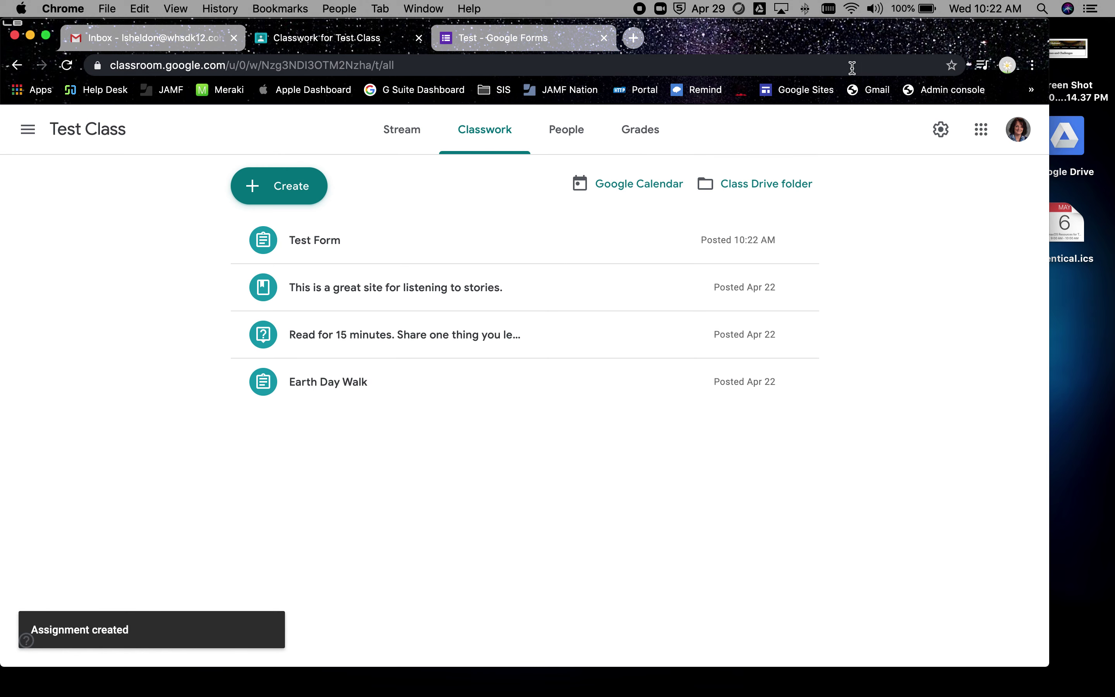
# Switch to the student account and show Test Class's Classwork list with the Test form
pyautogui.click(1017, 136)
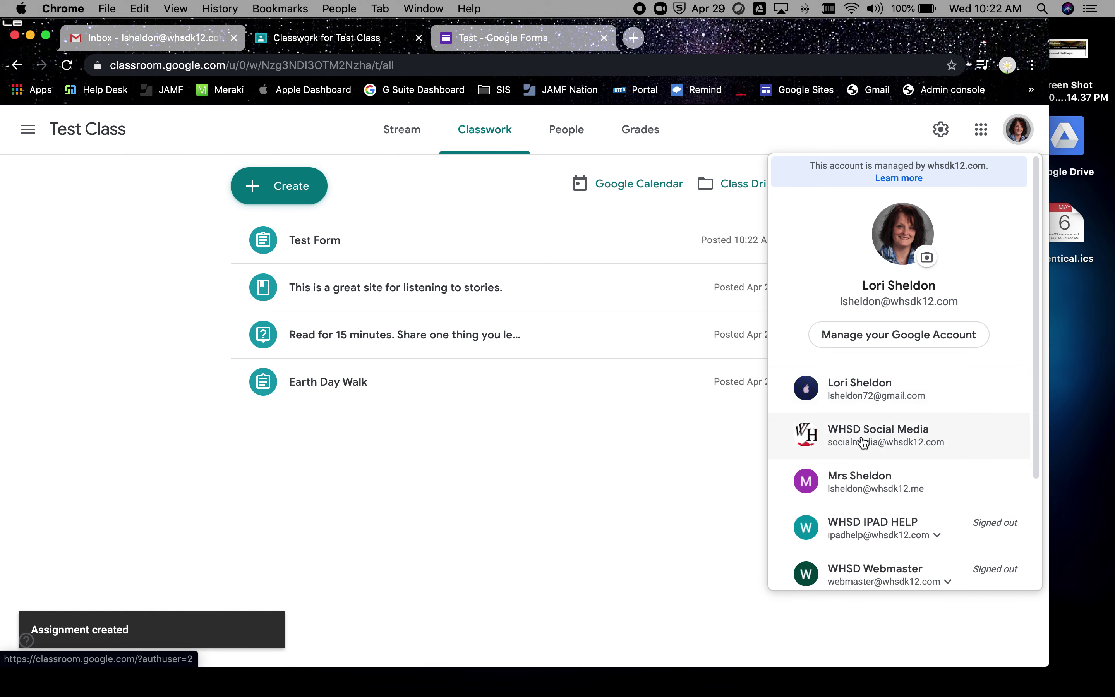
pyautogui.click(849, 484)
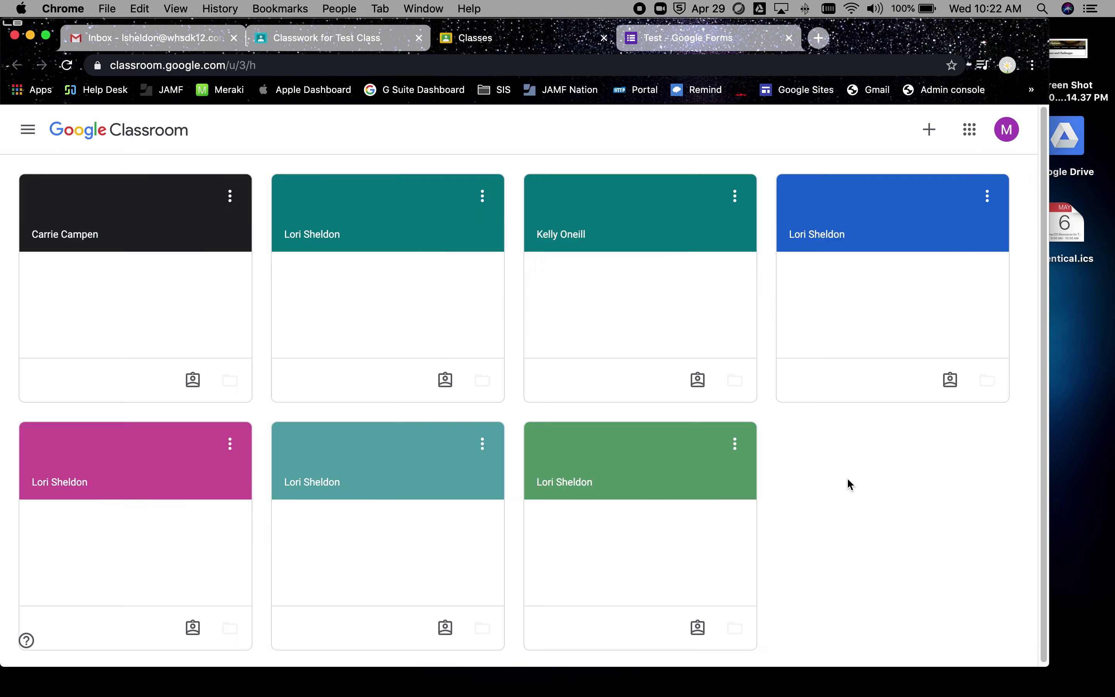
pyautogui.click(306, 198)
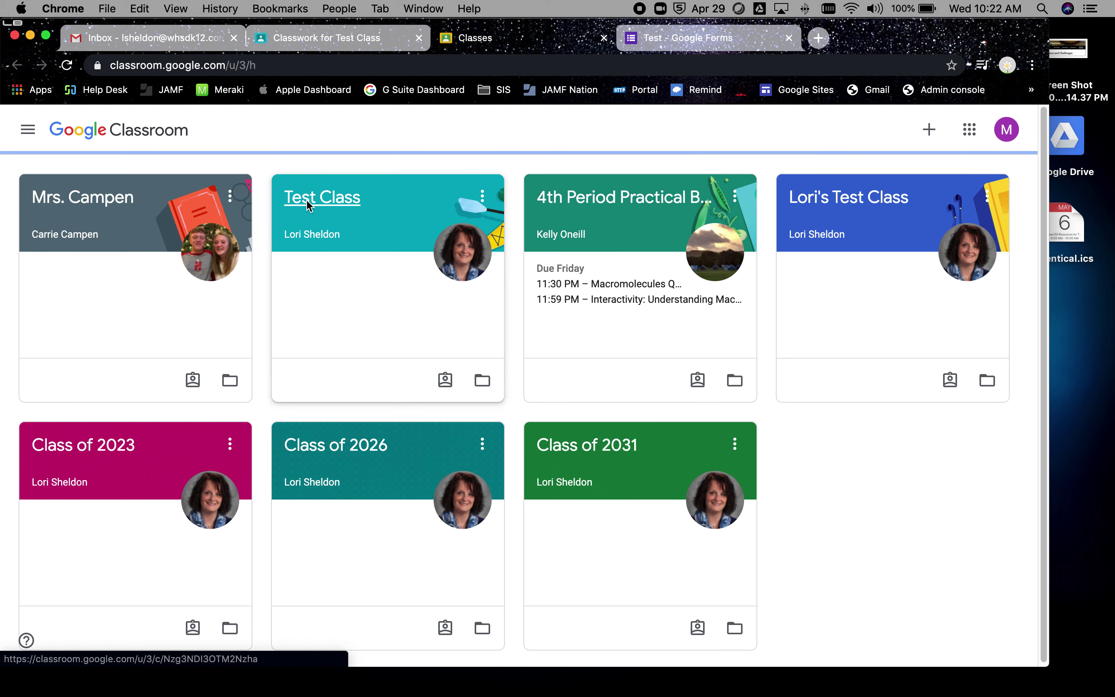
pyautogui.click(523, 137)
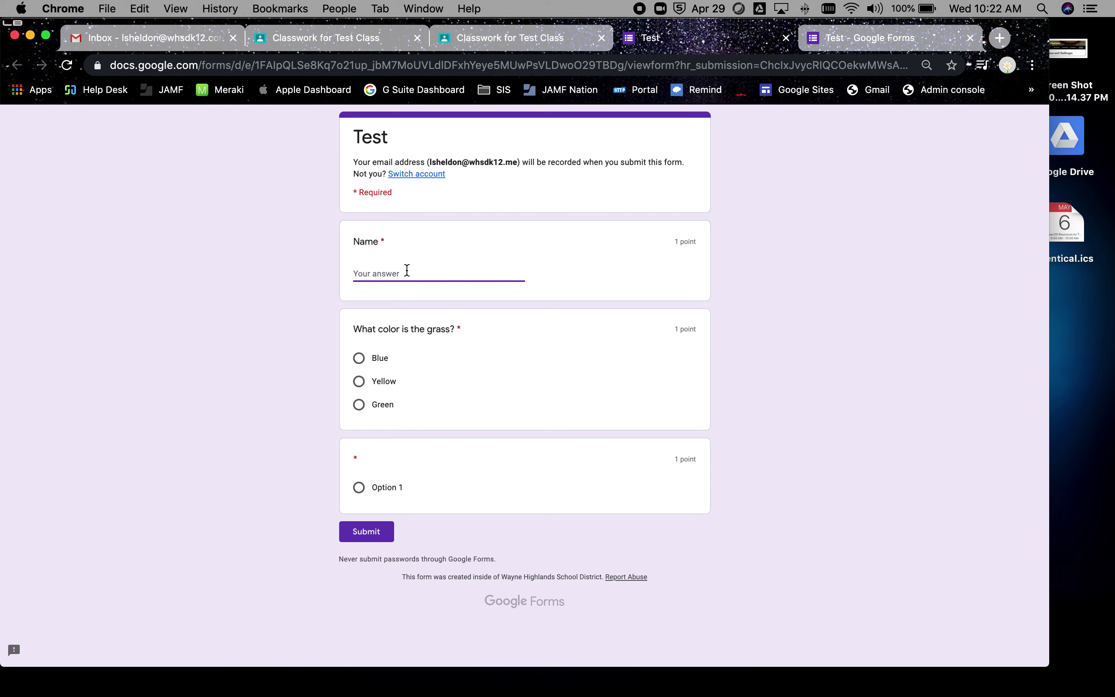
# Fill in the student's name, answer Green and Option 1, and submit the Test quiz
pyautogui.write('Mori')
pyautogui.press('BackSpace')
pyautogui.write('Lori')
pyautogui.click(358, 405)
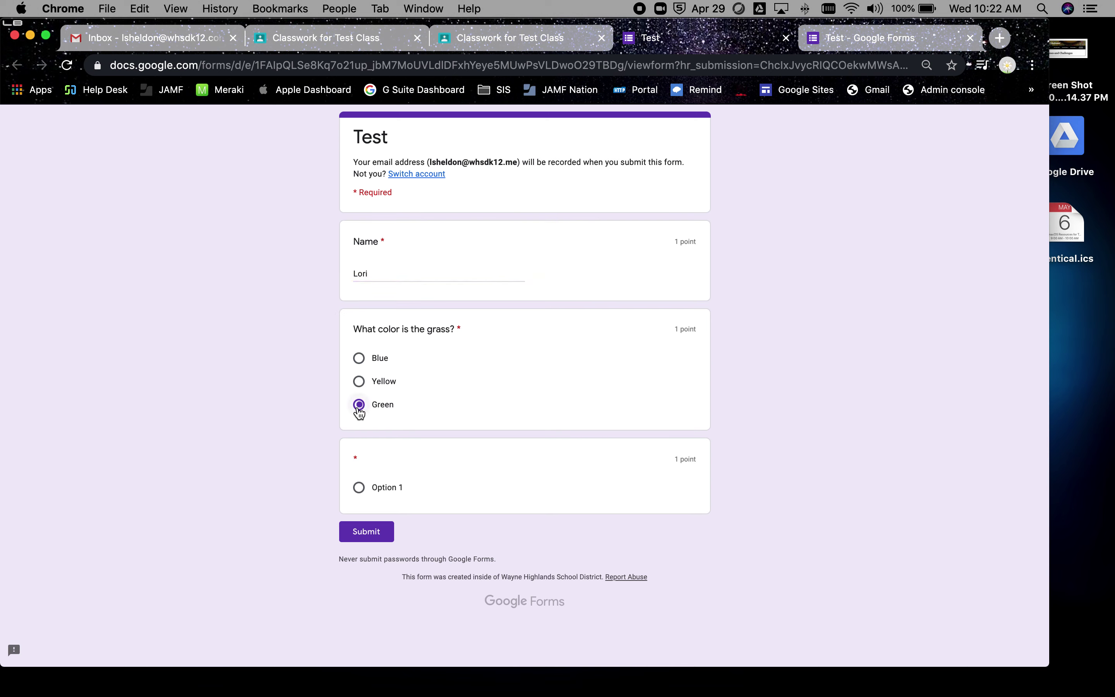
pyautogui.click(359, 488)
pyautogui.click(355, 529)
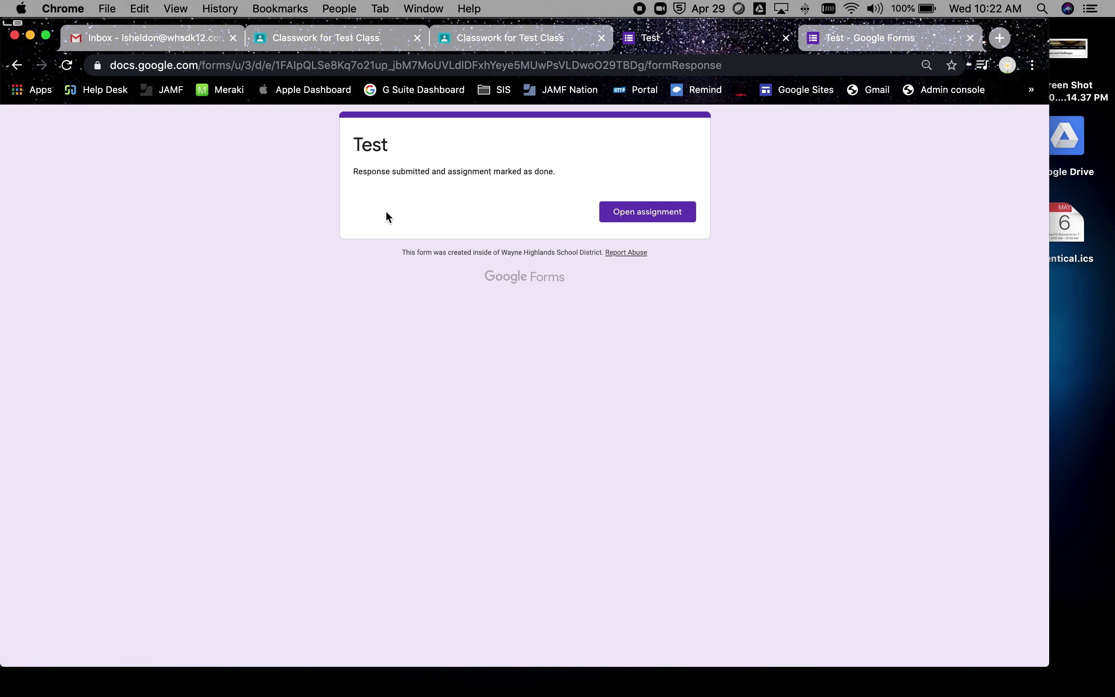
# Check that Test Form shows 1 turned in, then go to the account switcher
pyautogui.click(618, 216)
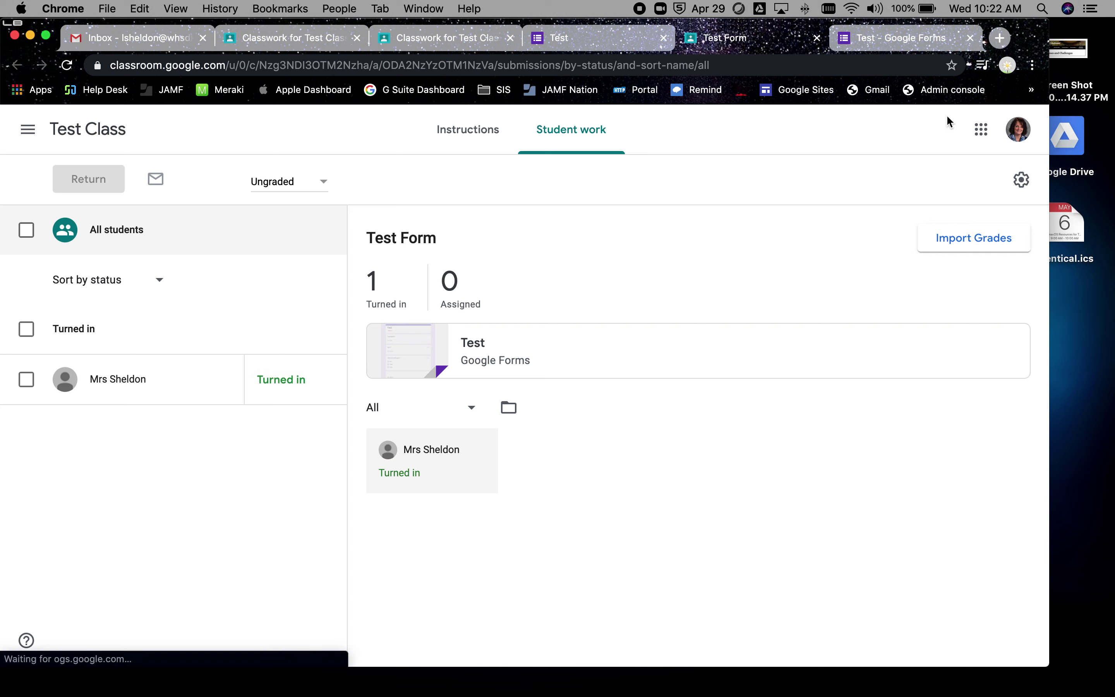
pyautogui.click(1023, 135)
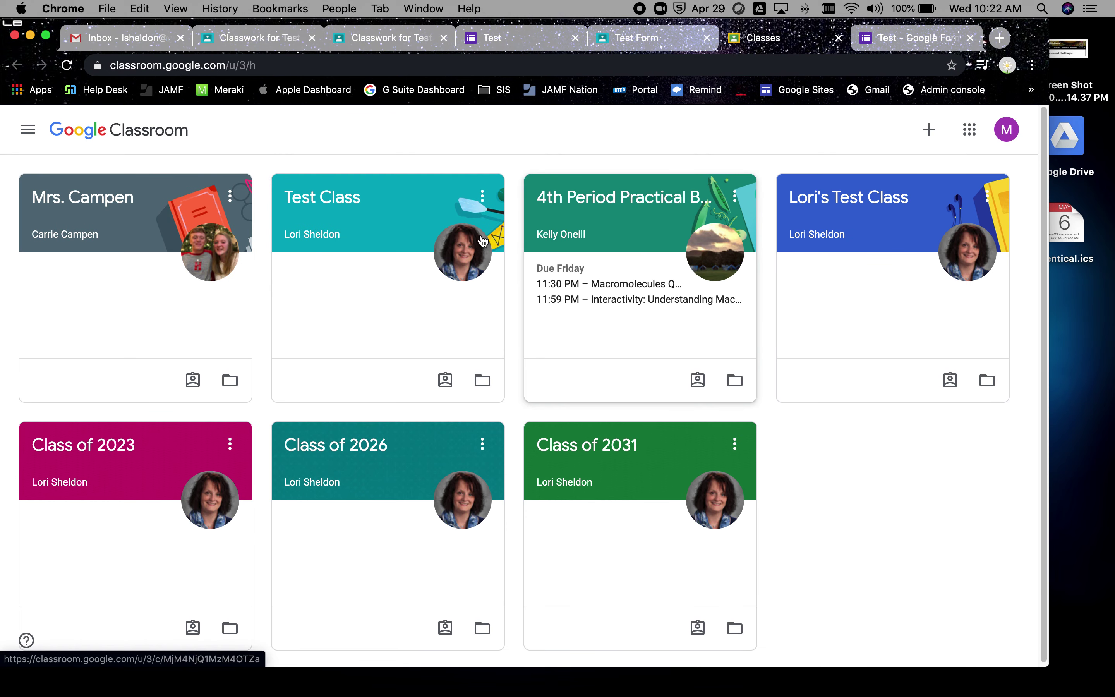
# In Test Class's Classwork, open the Test Form assignment to see it marked Turned in
pyautogui.click(362, 208)
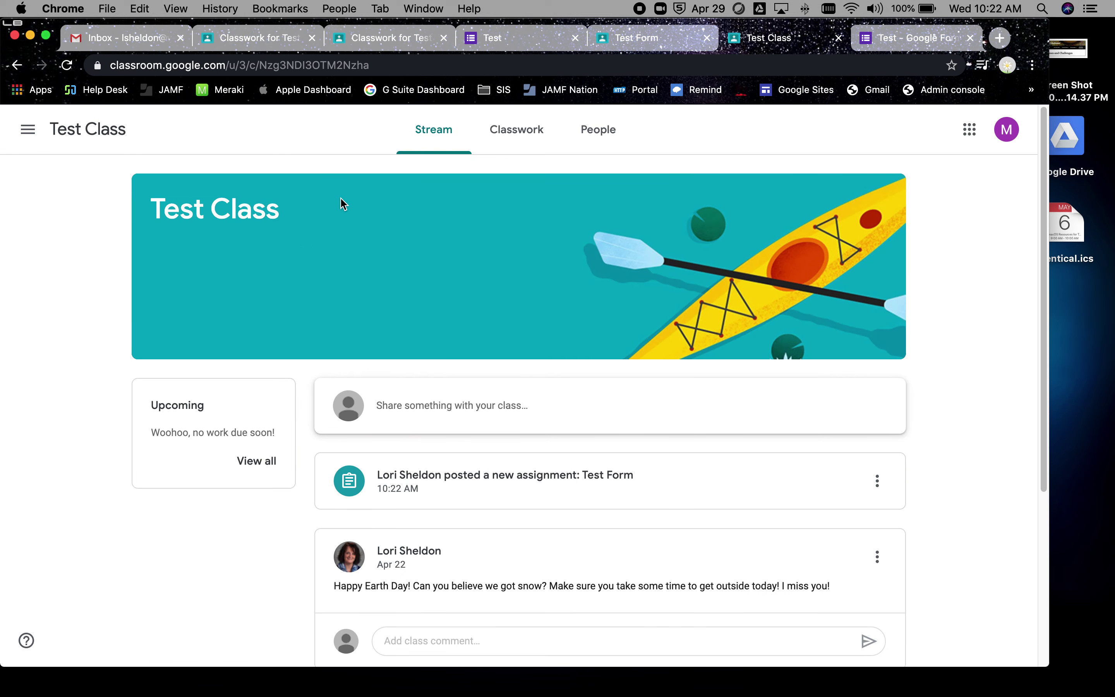
pyautogui.click(521, 131)
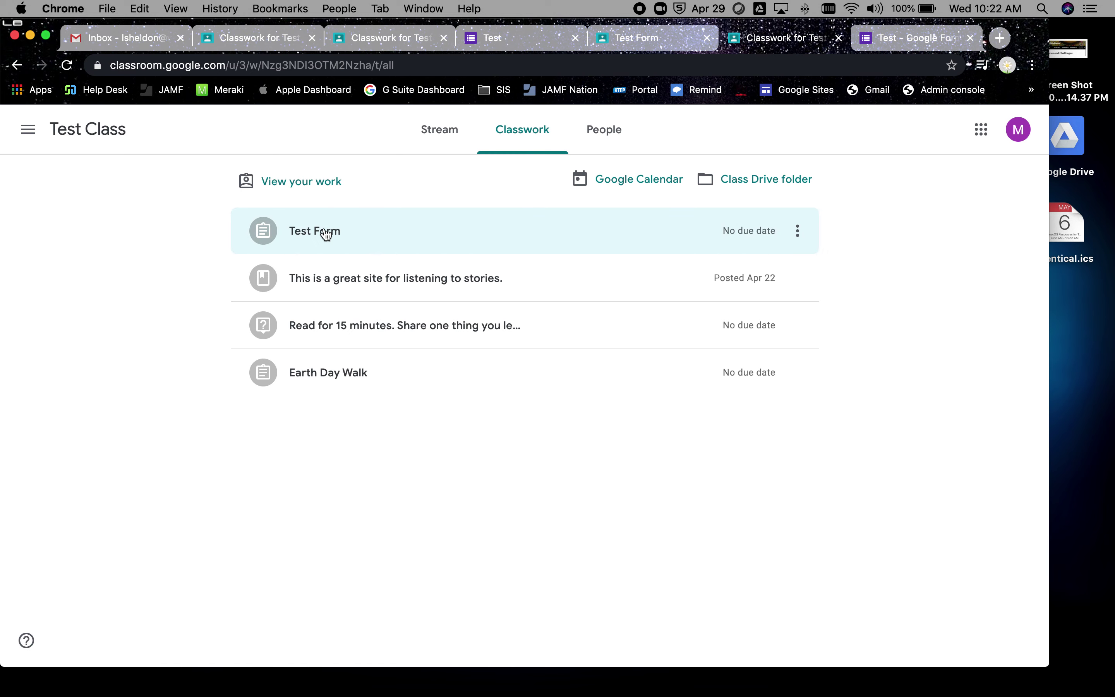
pyautogui.click(799, 241)
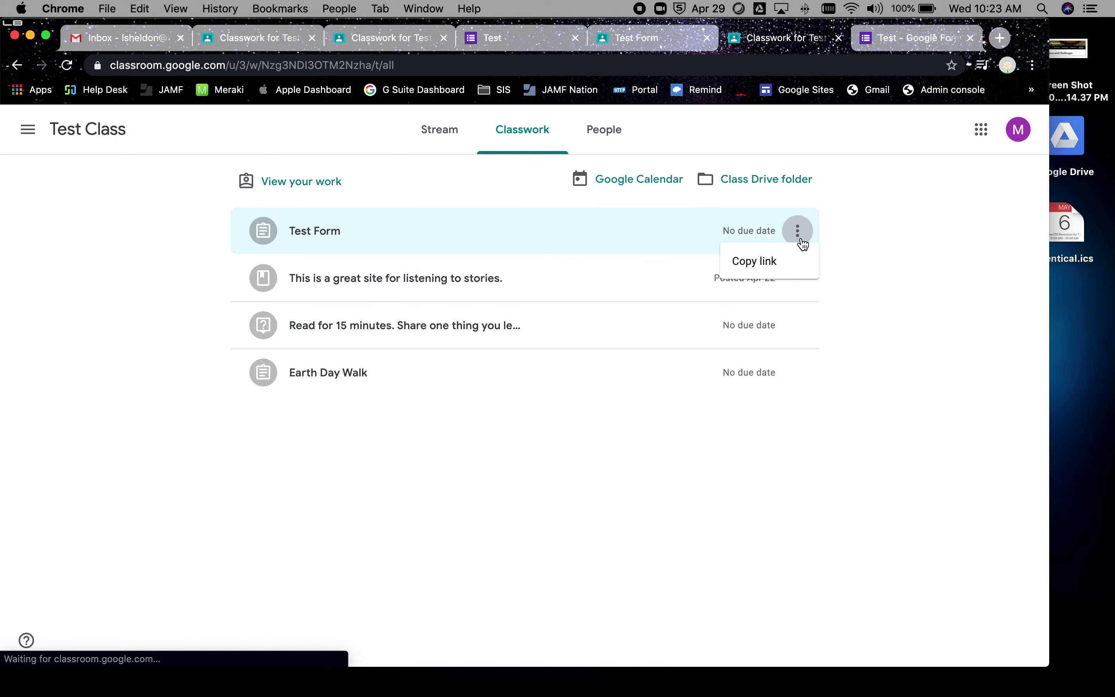
pyautogui.click(530, 236)
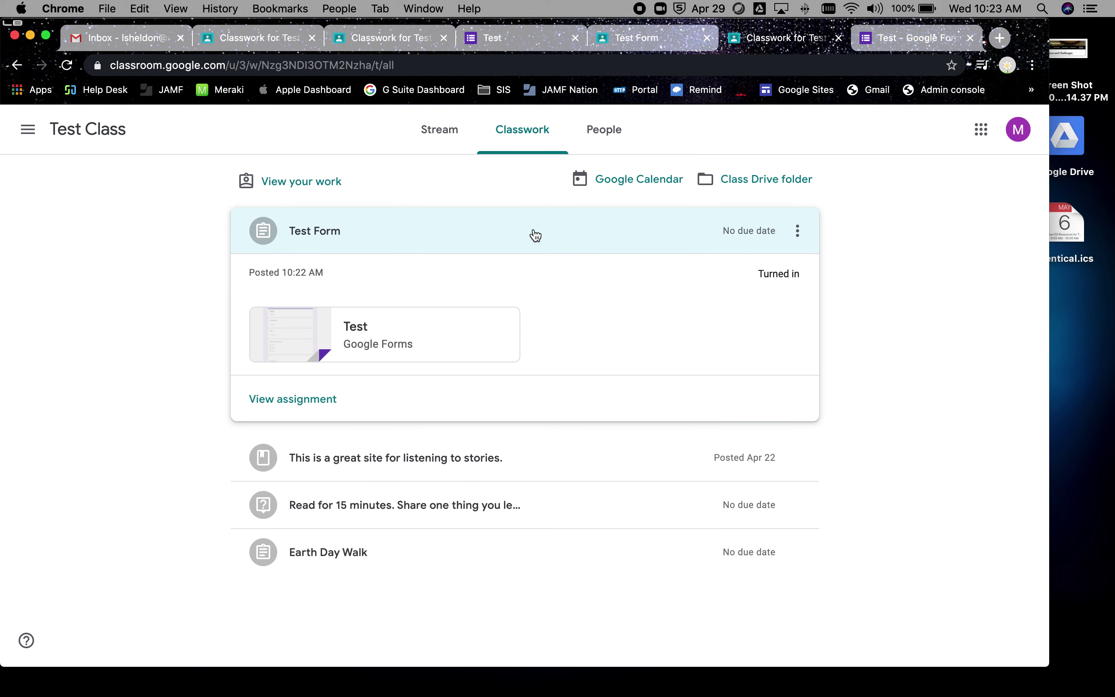
pyautogui.click(318, 399)
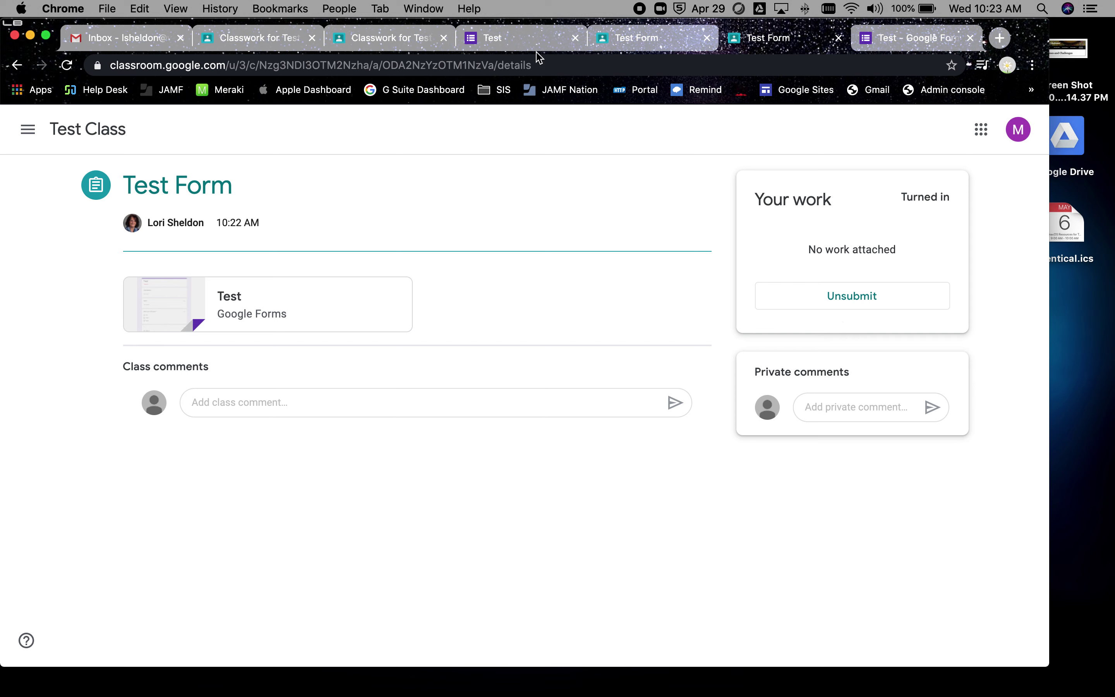
# Close the assignment page and voice assistant panel, returning to the Test response confirmation
pyautogui.click(838, 38)
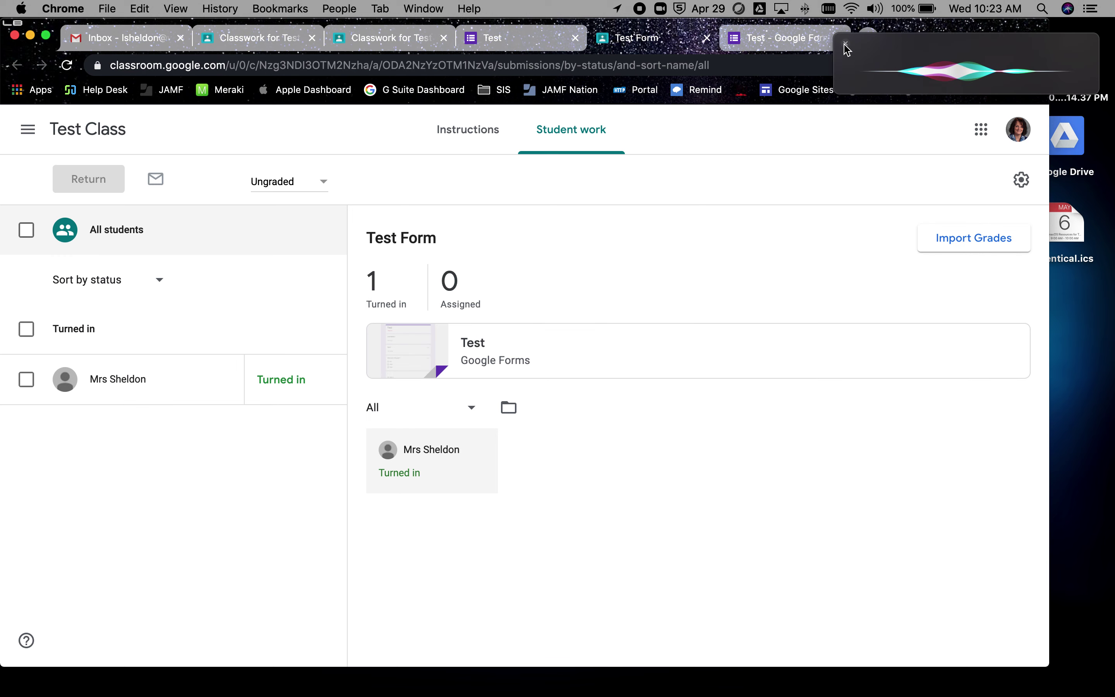
pyautogui.click(845, 44)
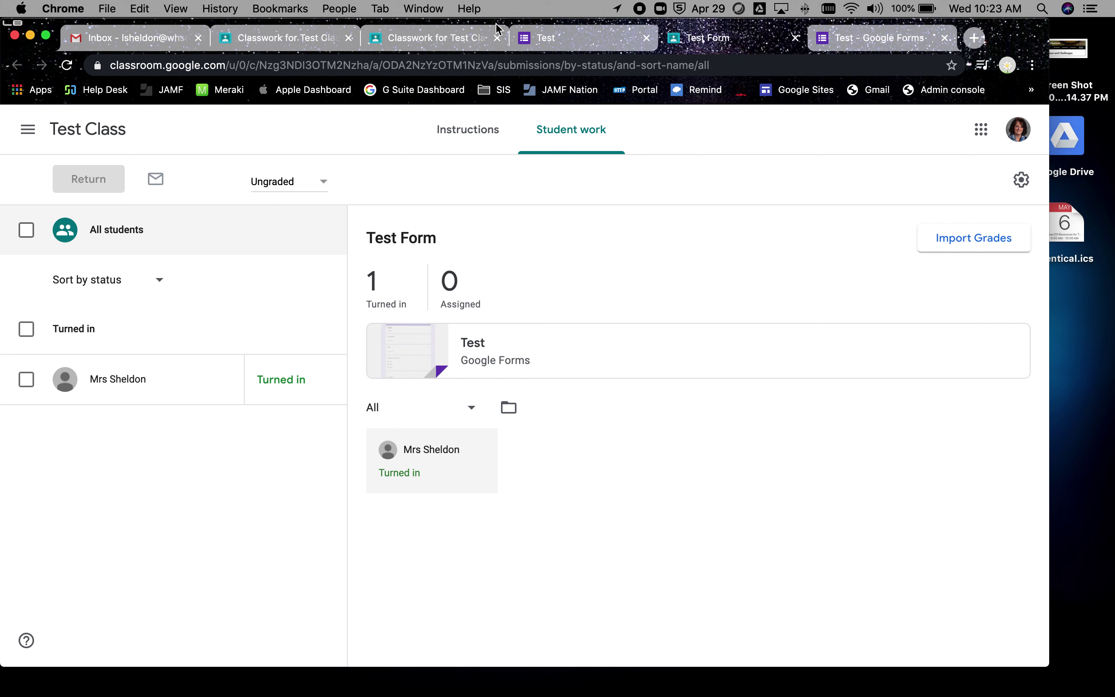
pyautogui.click(544, 36)
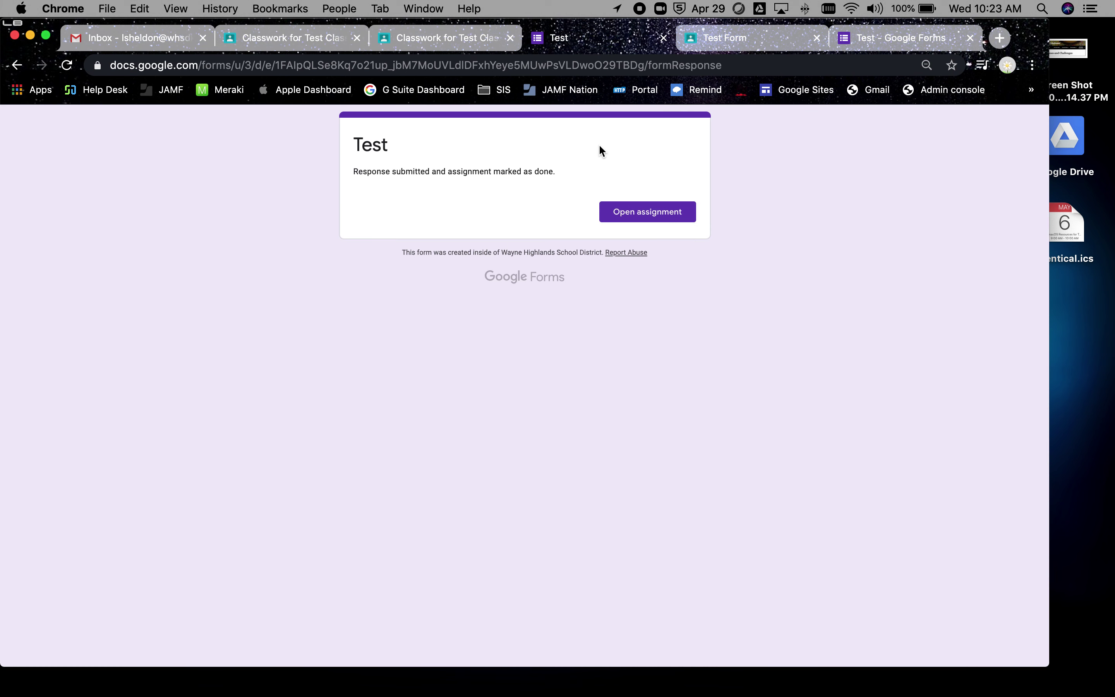
pyautogui.click(1008, 65)
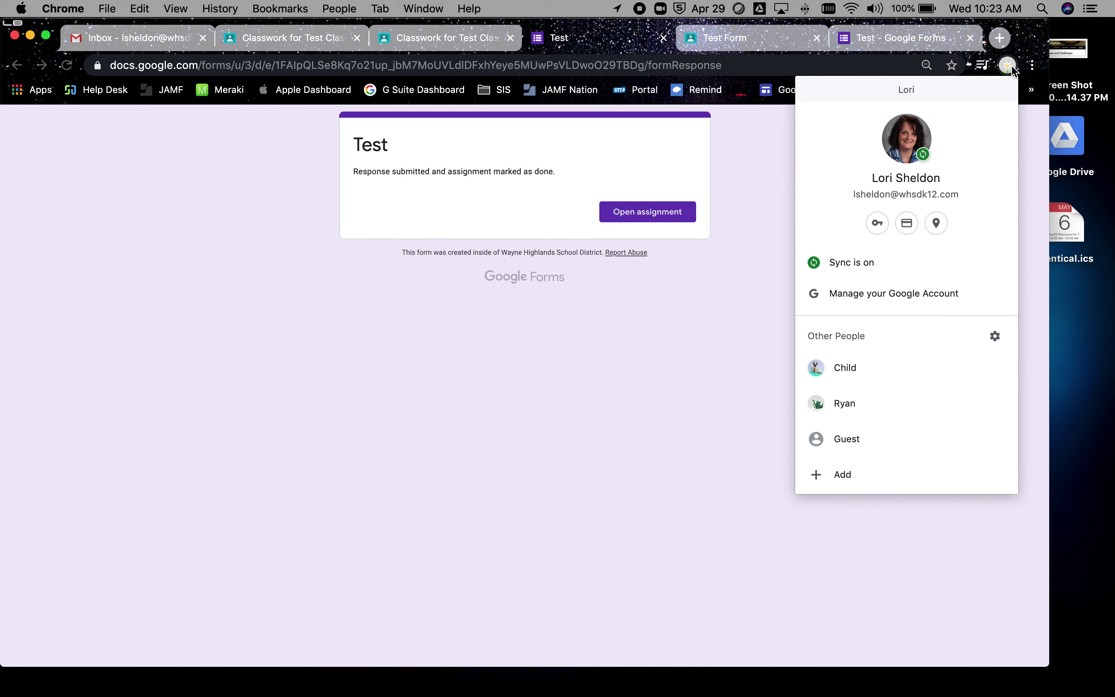
pyautogui.click(733, 268)
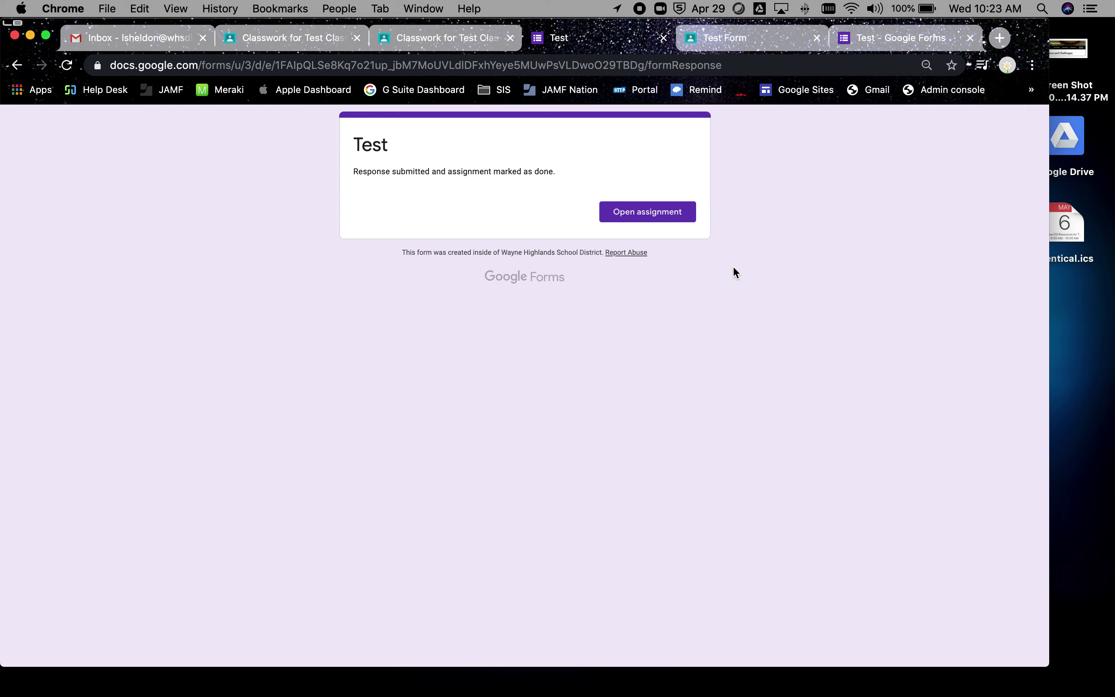